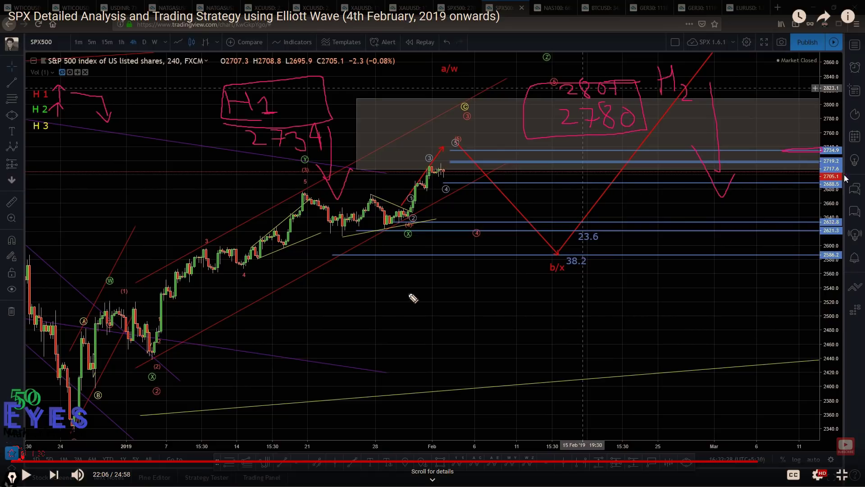
Clear the pen marks on the paused video, leave its fullscreen view and switch to the SPX500 chart of March 2019
mouse_move(821, 182)
mouse_down()
mouse_move(846, 173)
mouse_move(817, 182)
mouse_move(809, 173)
mouse_up()
key(Escape)
double_click(613, 215)
key(ctrl+Tab)
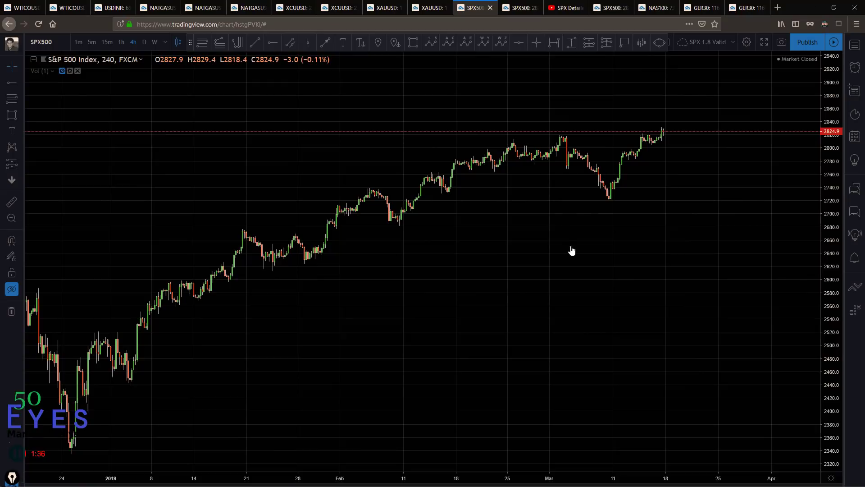
Show all hidden drawings on the SPX500 4-hour chart
scroll(334, 271, down, 1)
drag(531, 240, 473, 270)
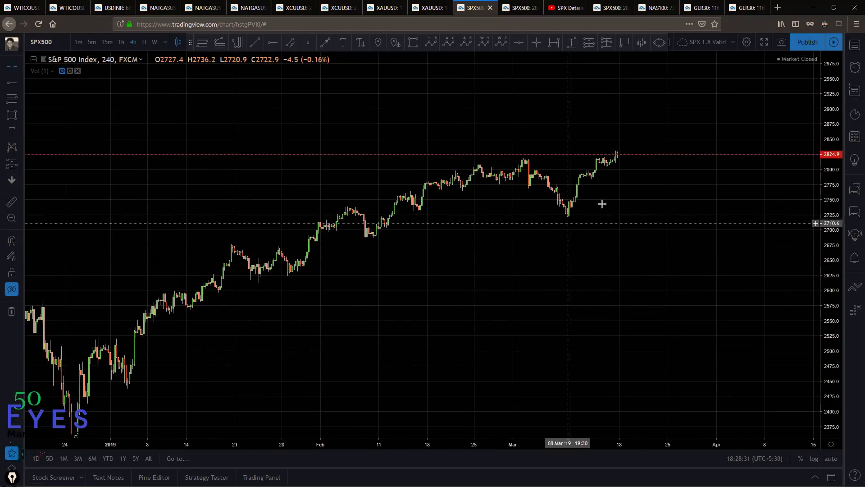
click(10, 289)
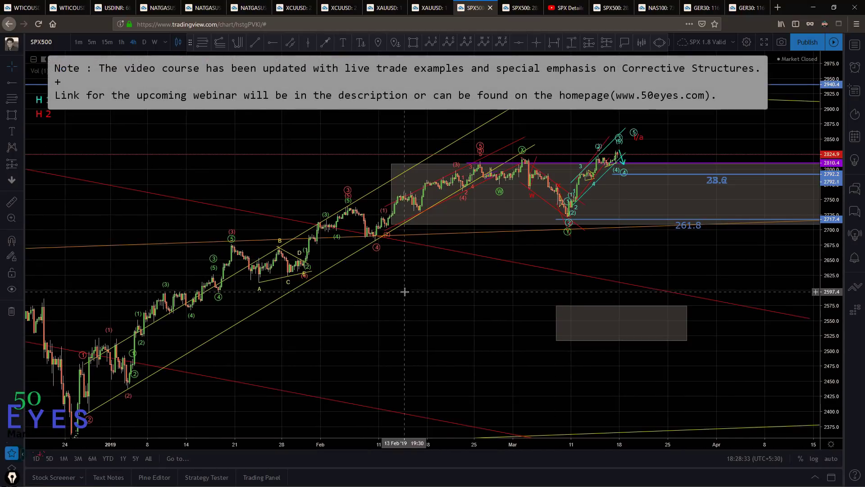
Examine the wave labels and channels around the purple 2810.4 line and the grey zone in February and March 2019
scroll(457, 294, down, 1)
scroll(457, 294, up, 2)
drag(437, 301, 501, 311)
scroll(812, 342, up, 3)
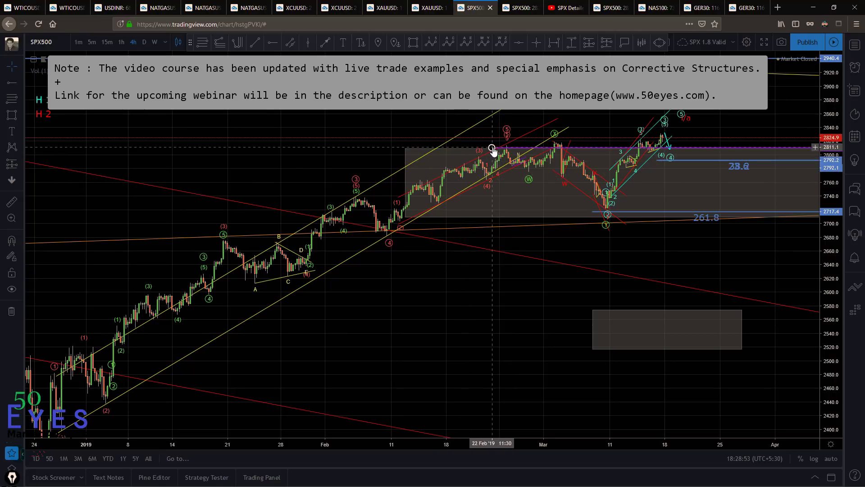
scroll(572, 220, up, 3)
scroll(404, 299, down, 3)
drag(432, 299, 468, 307)
scroll(804, 290, up, 3)
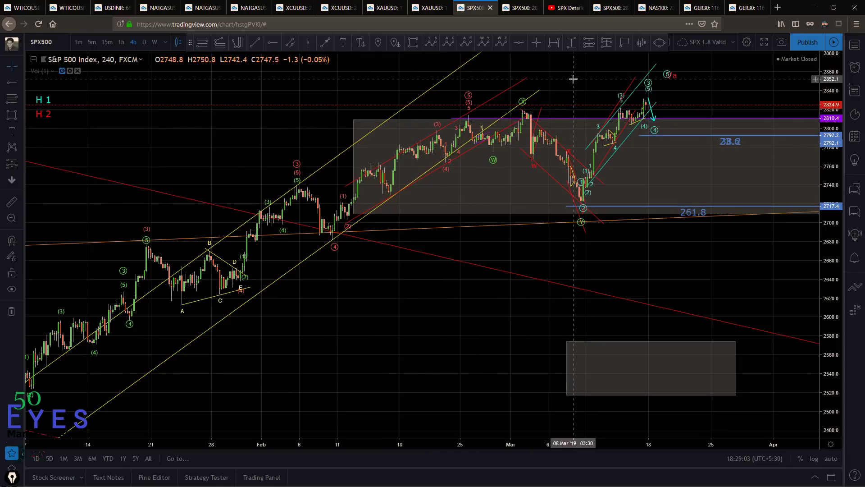
drag(572, 80, 666, 143)
scroll(748, 228, up, 1)
scroll(747, 229, up, 5)
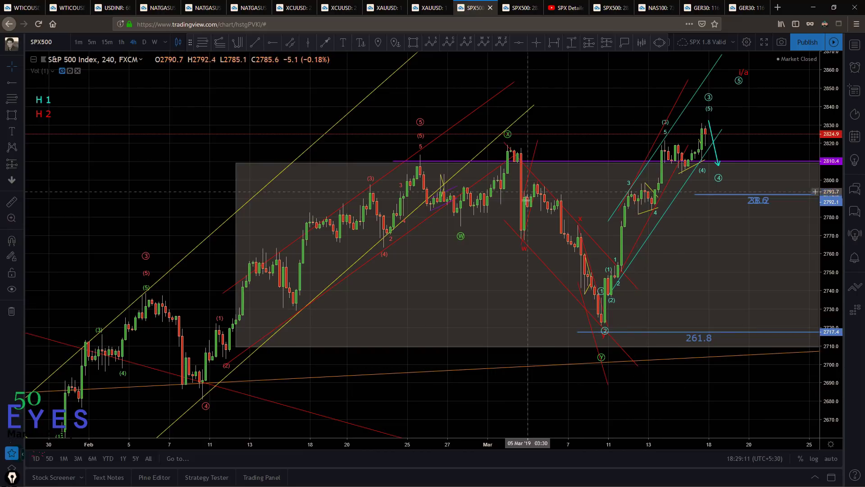
Examine the turquoise wave count of the March rally against the 2792 and 2717.4 levels
drag(614, 185, 563, 118)
scroll(566, 120, down, 2)
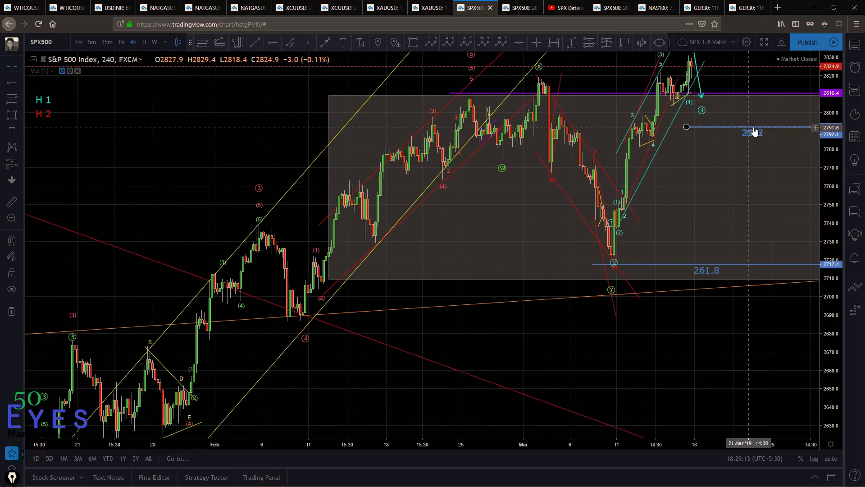
drag(827, 127, 793, 272)
scroll(624, 296, down, 1)
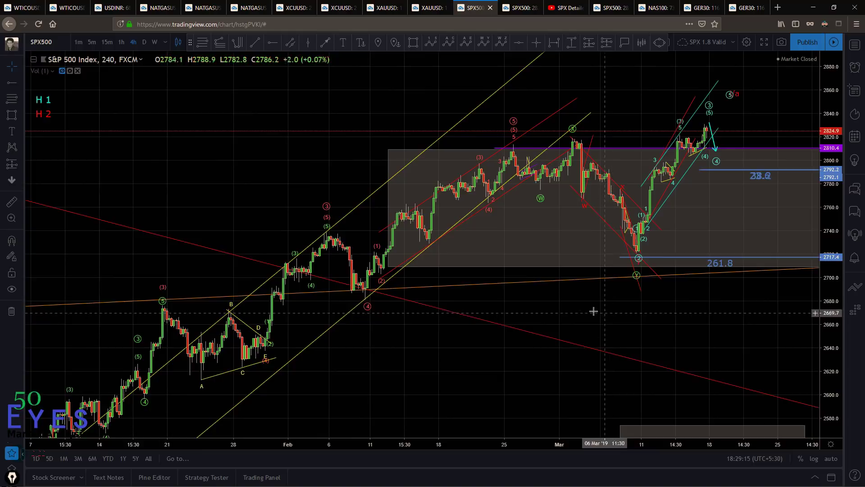
drag(594, 309, 521, 284)
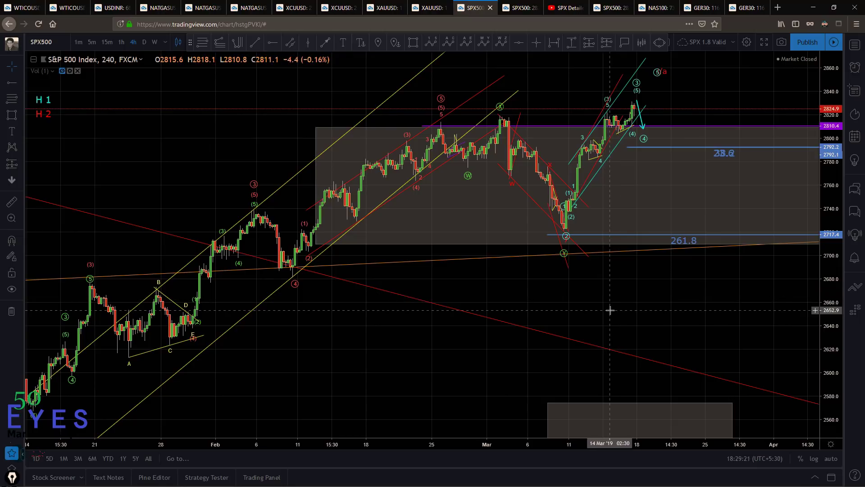
drag(618, 296, 638, 276)
scroll(640, 276, down, 2)
drag(838, 240, 838, 329)
scroll(608, 327, down, 1)
scroll(609, 327, down, 1)
drag(590, 327, 562, 314)
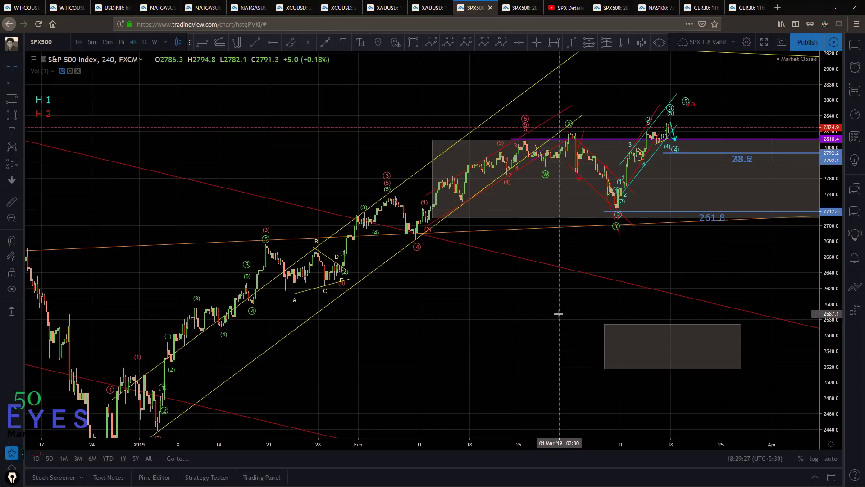
Hide all drawings on the SPX500 chart, with the whole advance from the December 2018 low in view
scroll(558, 313, down, 1)
drag(558, 313, 555, 294)
drag(769, 245, 732, 229)
scroll(814, 225, down, 1)
drag(821, 235, 822, 277)
drag(740, 246, 641, 240)
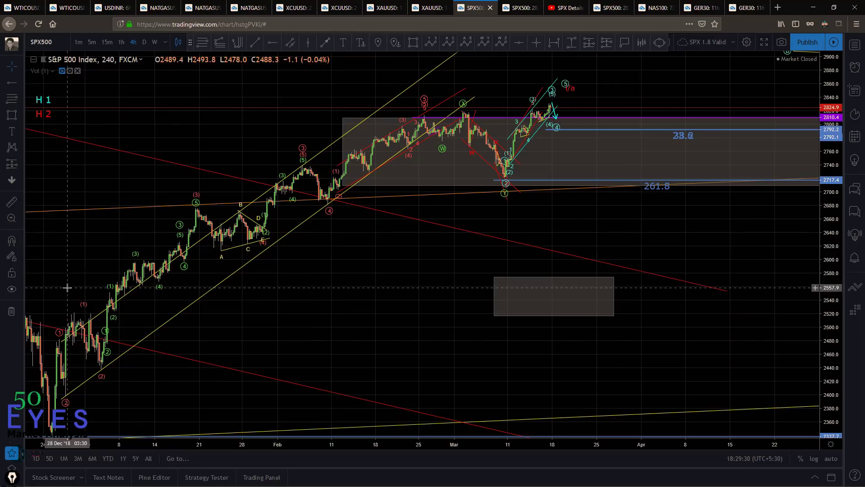
click(8, 289)
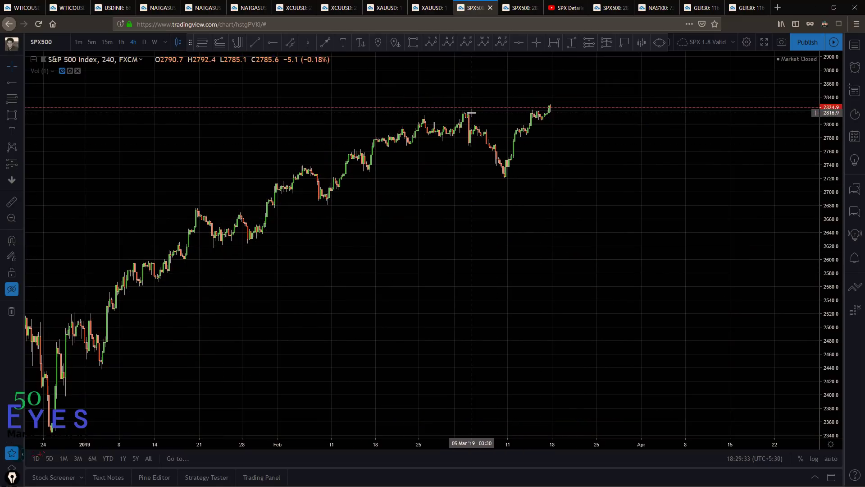
drag(390, 237, 395, 229)
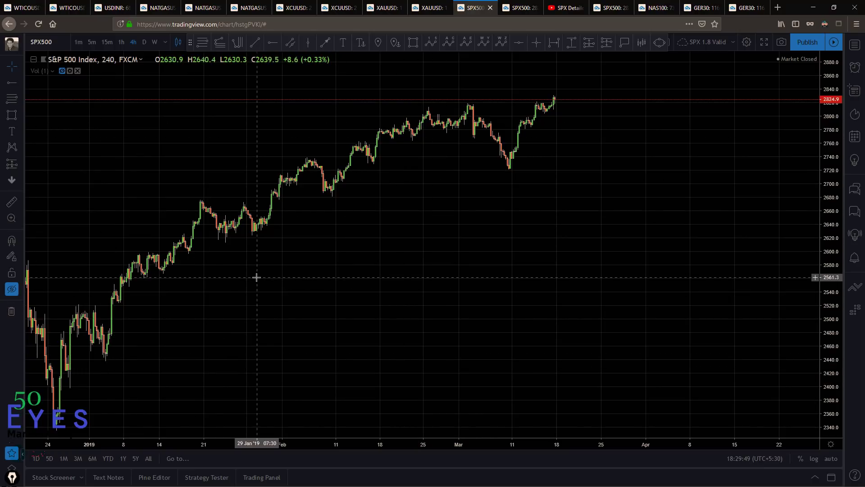
Switch to the other SPX500 chart and examine its H 1 and H 2 wave counts since January 2019
key(ctrl+Tab)
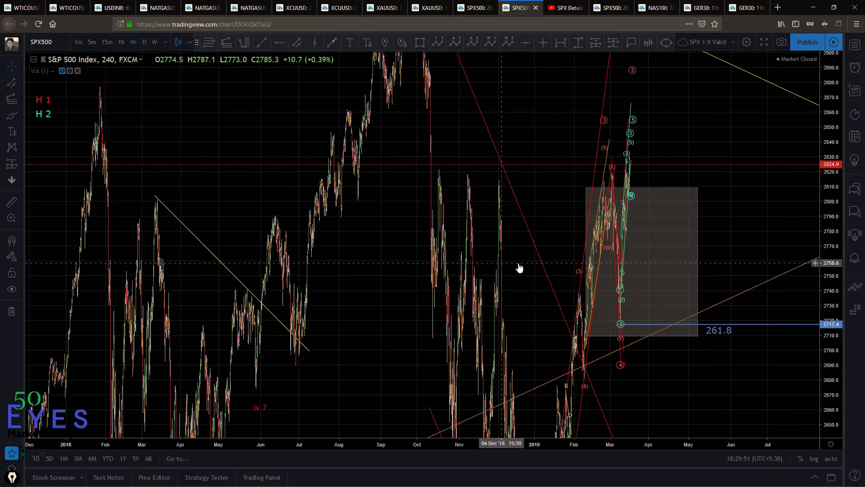
scroll(626, 280, up, 6)
scroll(626, 280, down, 3)
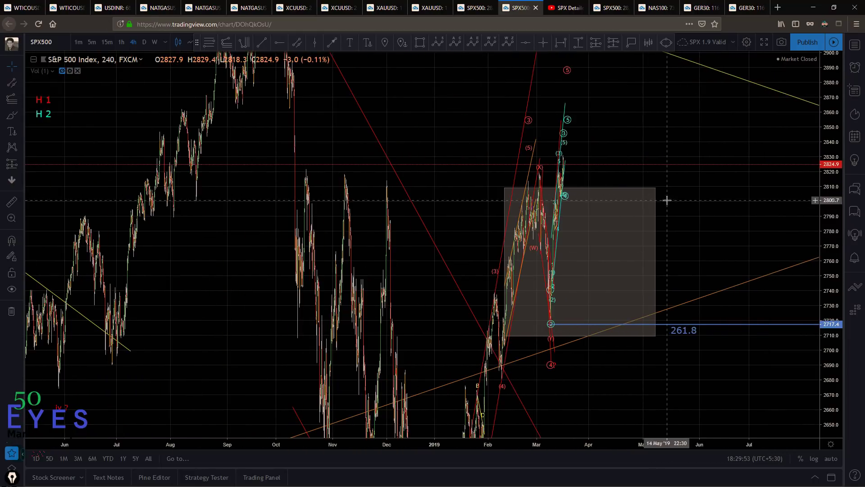
scroll(667, 199, down, 6)
scroll(580, 353, up, 10)
scroll(603, 340, down, 2)
drag(430, 297, 563, 307)
scroll(564, 307, up, 4)
drag(413, 354, 623, 311)
scroll(624, 311, up, 2)
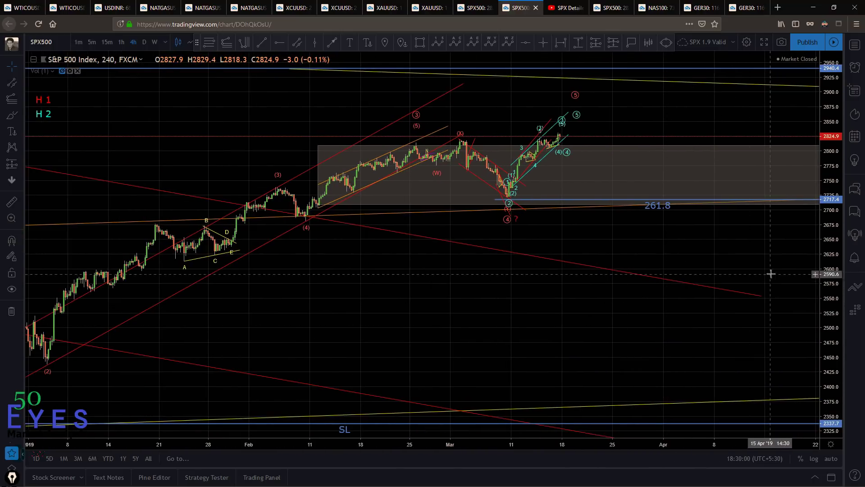
Hide all drawings on this second SPX500 chart, with the price action from the December low onward in view
drag(827, 220, 827, 270)
drag(411, 324, 494, 315)
scroll(544, 301, down, 1)
drag(544, 301, 347, 305)
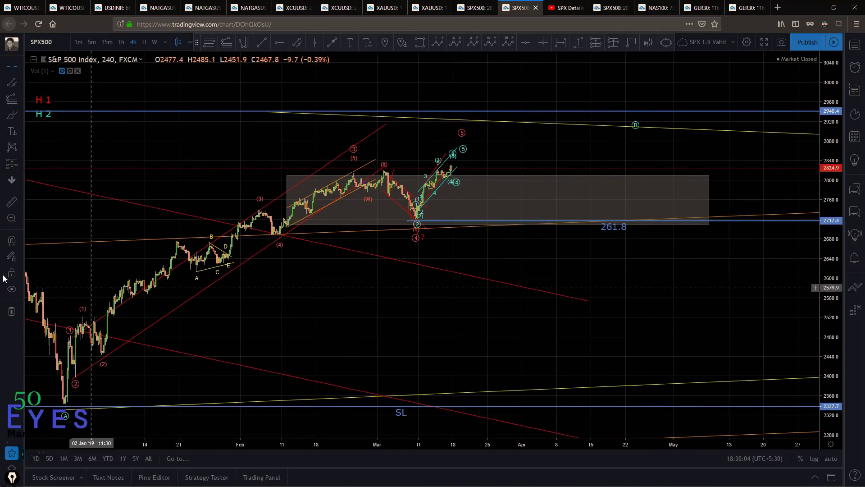
click(12, 289)
scroll(351, 311, right, 2)
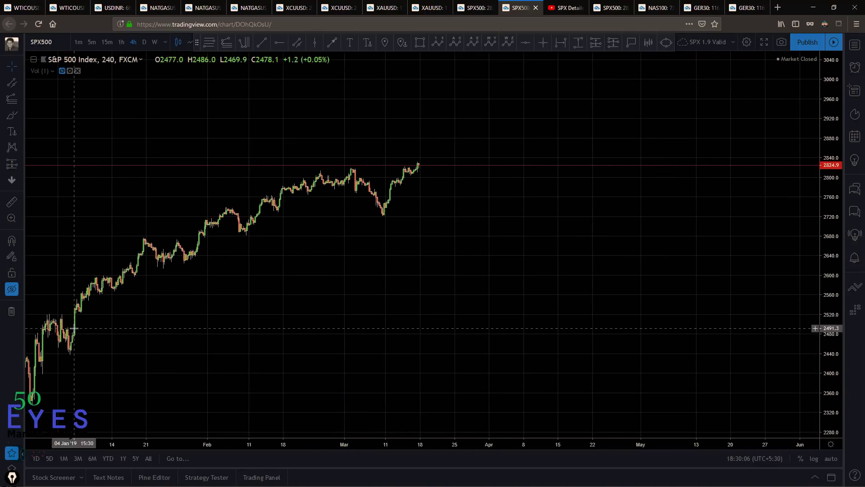
scroll(172, 341, down, 1)
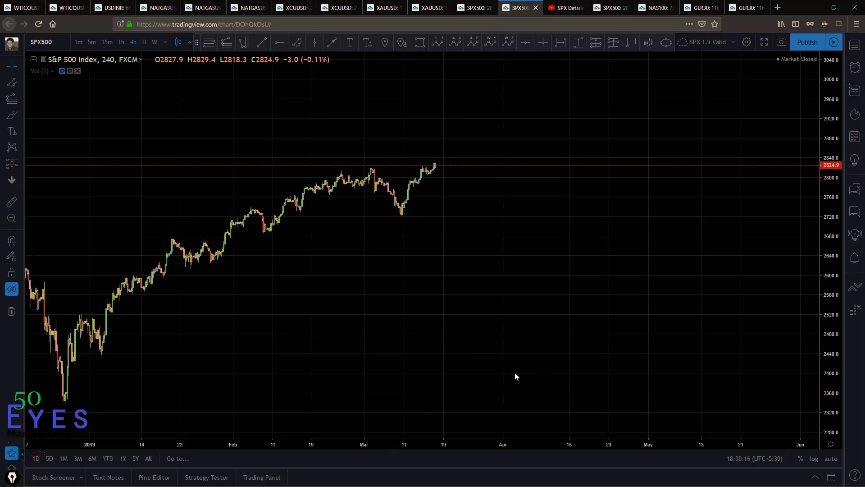
Sketch a rising five-wave zigzag in the empty chart area beyond March and handwrite the labels 1 to 5 on it
click(498, 391)
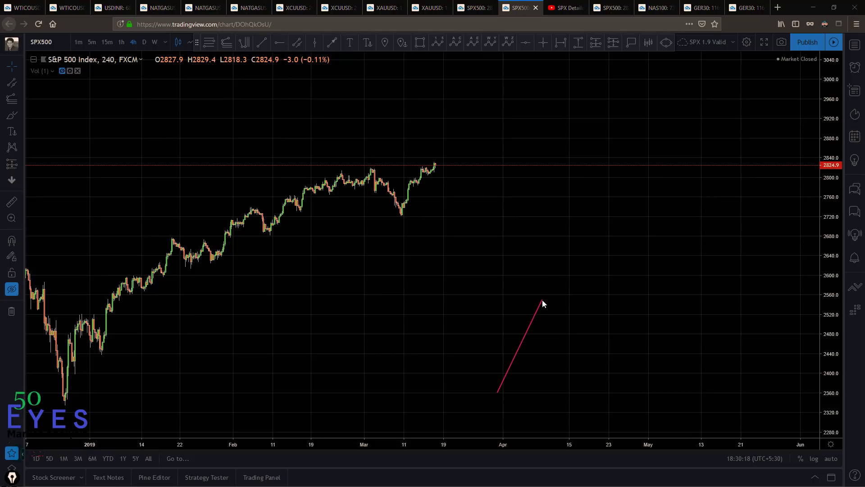
click(574, 337)
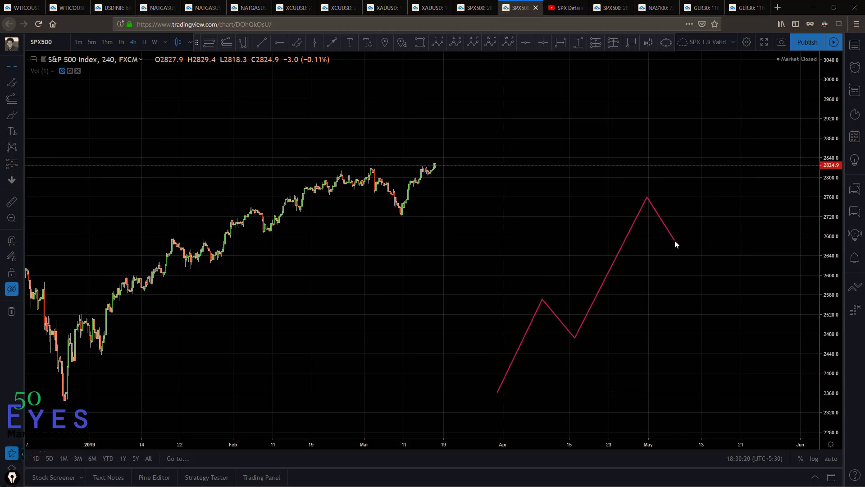
mouse_move(528, 270)
mouse_down()
mouse_move(538, 288)
mouse_move(551, 287)
mouse_up()
mouse_move(570, 346)
mouse_down()
mouse_move(577, 375)
mouse_move(605, 372)
mouse_up()
mouse_move(629, 164)
mouse_down()
mouse_move(649, 174)
mouse_move(627, 190)
mouse_up()
mouse_move(686, 275)
mouse_down()
mouse_move(686, 251)
mouse_move(710, 262)
mouse_up()
drag(750, 77, 729, 107)
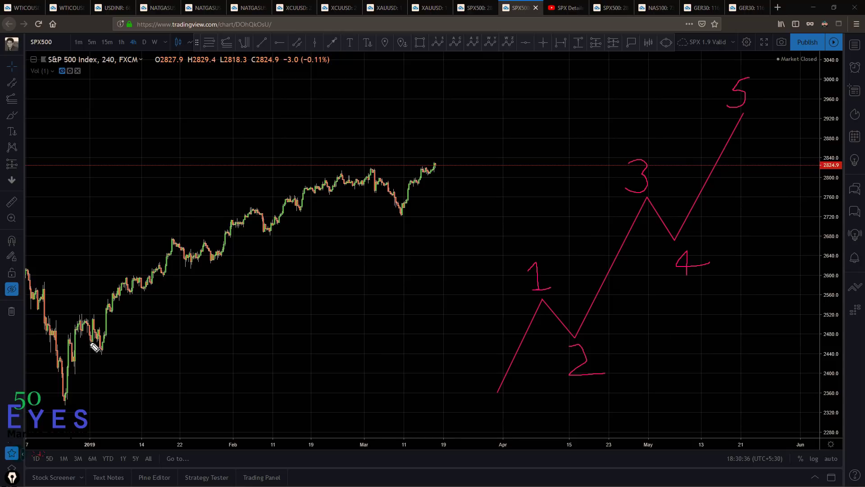
Trace the price advance from the December low with straight pen lines as five waves, extending the last beyond current price
drag(62, 406, 69, 334)
drag(75, 382, 341, 171)
mouse_move(372, 194)
mouse_down()
mouse_move(402, 215)
mouse_move(466, 128)
mouse_up()
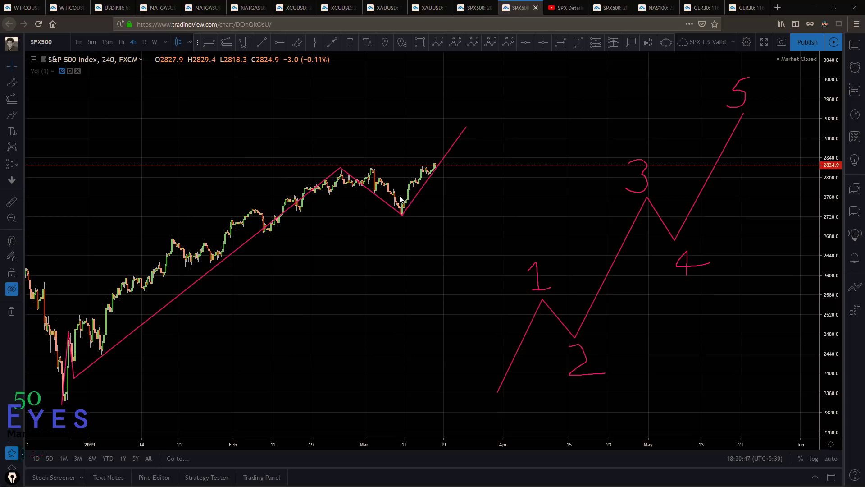
Handwrite "A/1" above the projected end of the traced advance and erase it again
mouse_move(111, 399)
mouse_down()
mouse_move(415, 201)
mouse_move(77, 361)
mouse_up()
mouse_move(398, 122)
mouse_down()
mouse_move(404, 103)
mouse_move(417, 112)
mouse_move(410, 135)
mouse_move(434, 103)
mouse_move(444, 135)
mouse_up()
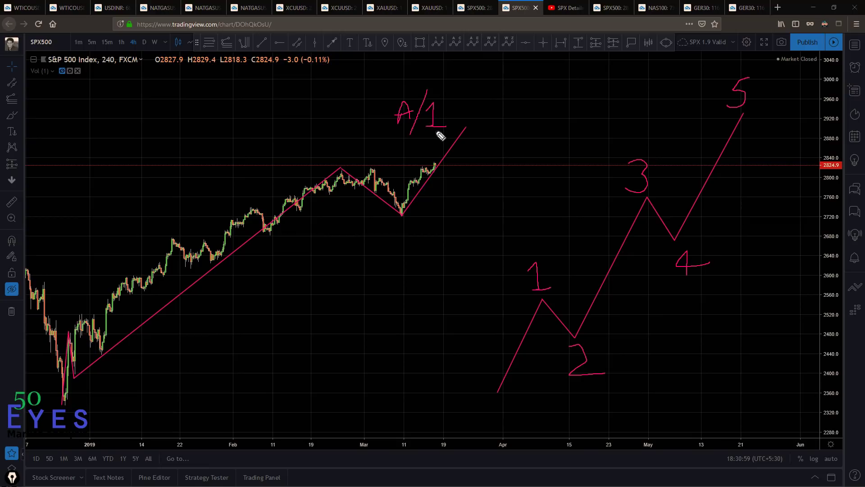
click(408, 112)
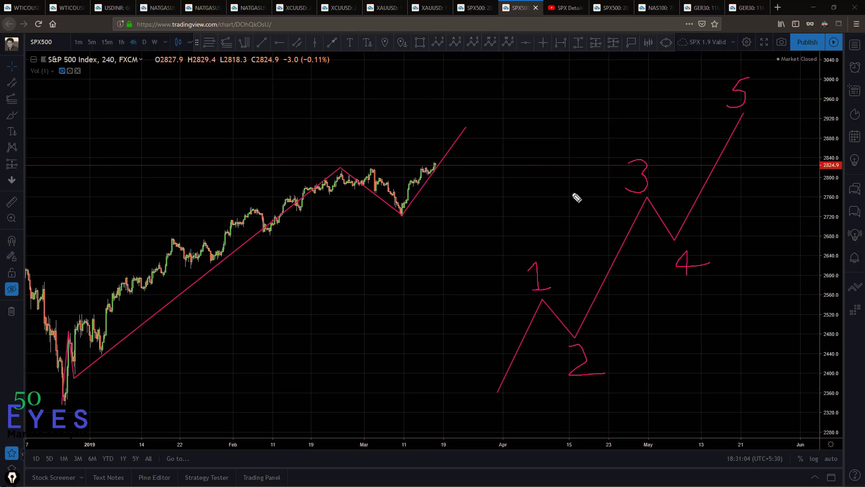
Handwrite 1, 2, 3 and 4 at the turning points of the traced advance and tick off the matching sketch labels
drag(53, 316, 68, 325)
drag(470, 295, 538, 273)
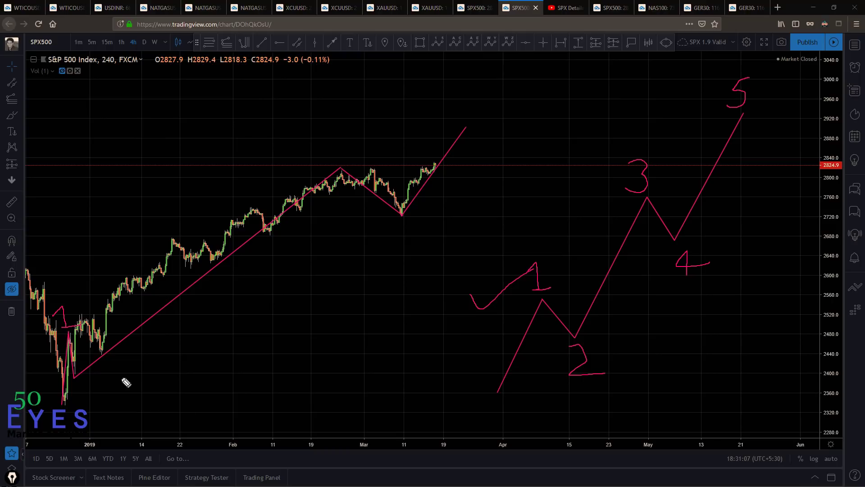
drag(76, 381, 79, 395)
drag(622, 343, 695, 334)
mouse_move(328, 147)
mouse_down()
mouse_move(348, 151)
mouse_move(345, 177)
mouse_up()
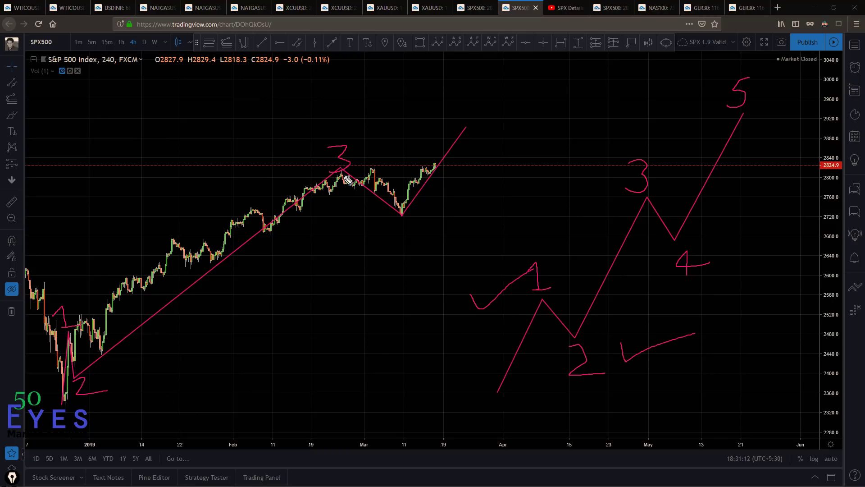
drag(644, 173, 745, 146)
mouse_move(405, 222)
mouse_down()
mouse_move(402, 244)
mouse_move(394, 233)
mouse_move(415, 229)
mouse_up()
drag(715, 262, 800, 243)
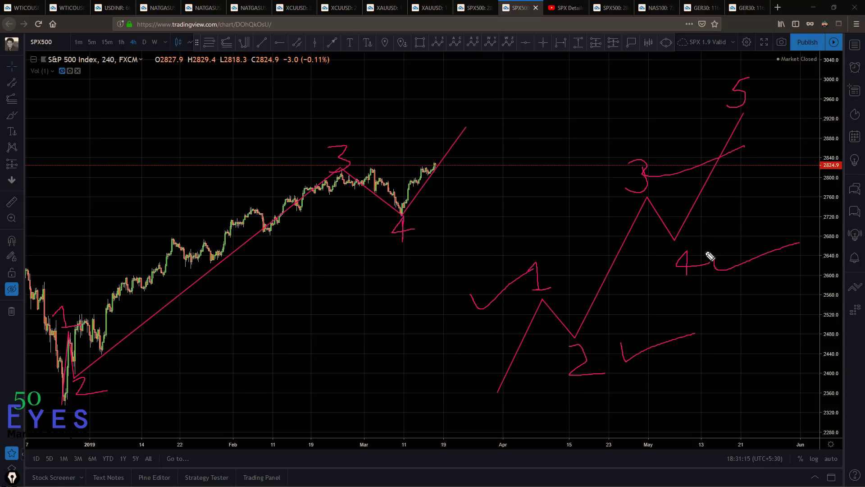
Circle the 5 on the sketch, and box the traced wave 4 label, add a question mark and circle it
mouse_move(757, 112)
mouse_down()
mouse_move(761, 72)
mouse_move(723, 106)
mouse_move(741, 116)
mouse_up()
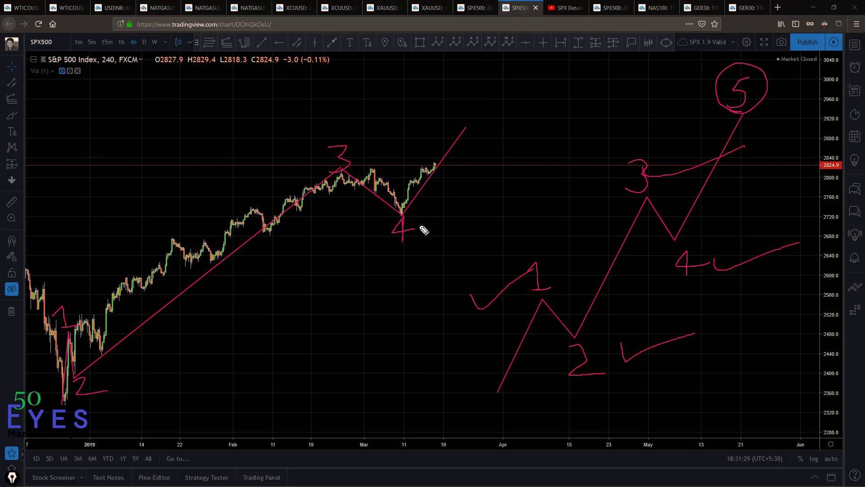
mouse_move(396, 242)
mouse_down()
mouse_move(415, 244)
mouse_move(394, 217)
mouse_move(411, 242)
mouse_up()
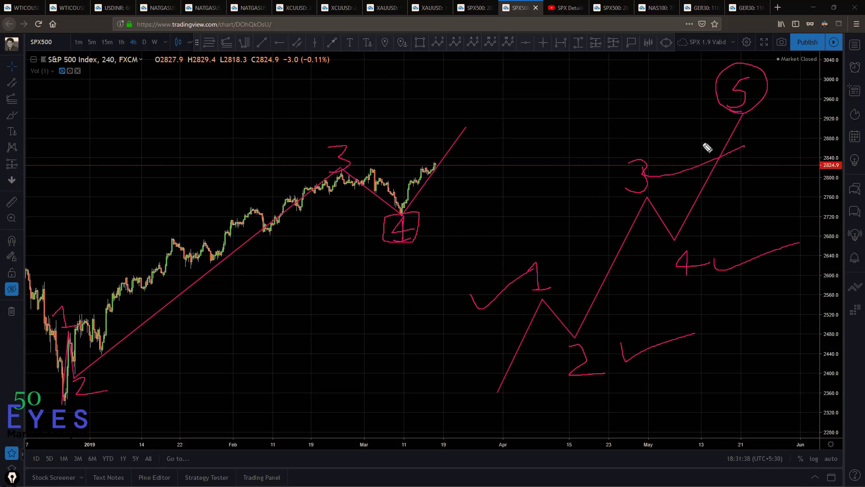
mouse_move(419, 227)
mouse_down()
mouse_move(427, 223)
mouse_move(425, 245)
mouse_move(359, 250)
mouse_move(408, 258)
mouse_up()
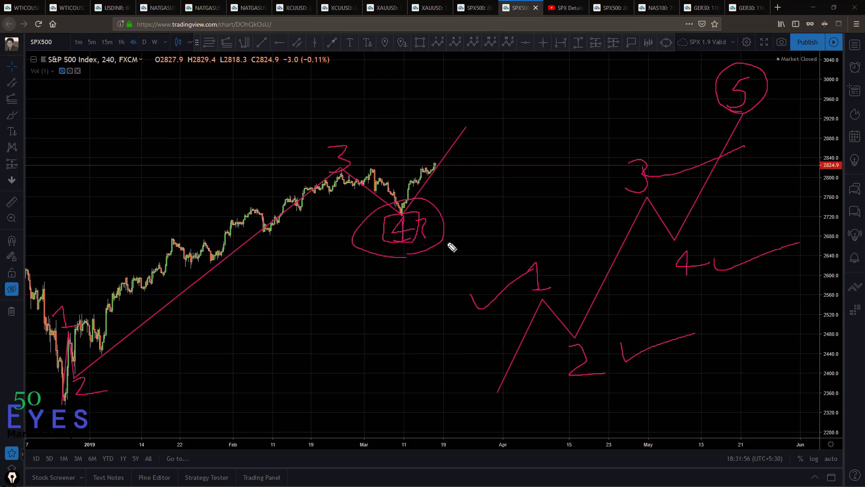
Clear all pen annotations and show the hidden drawings on the SPX500 chart again
key(Escape)
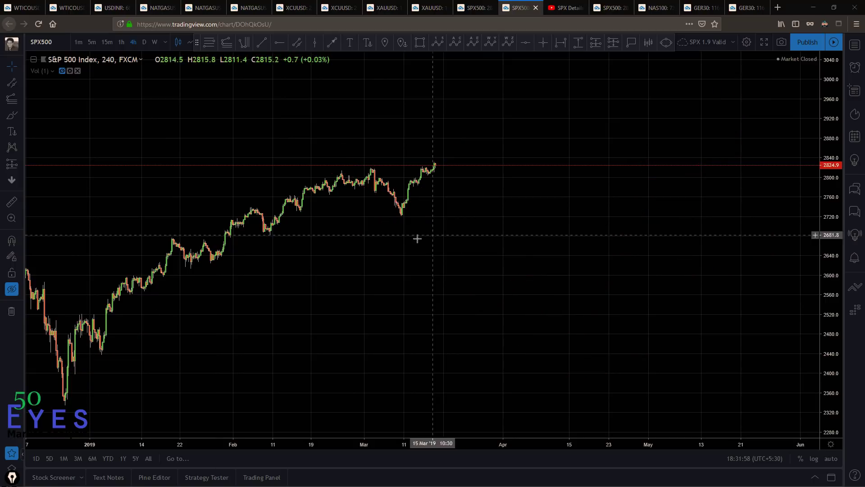
click(12, 288)
scroll(402, 305, up, 2)
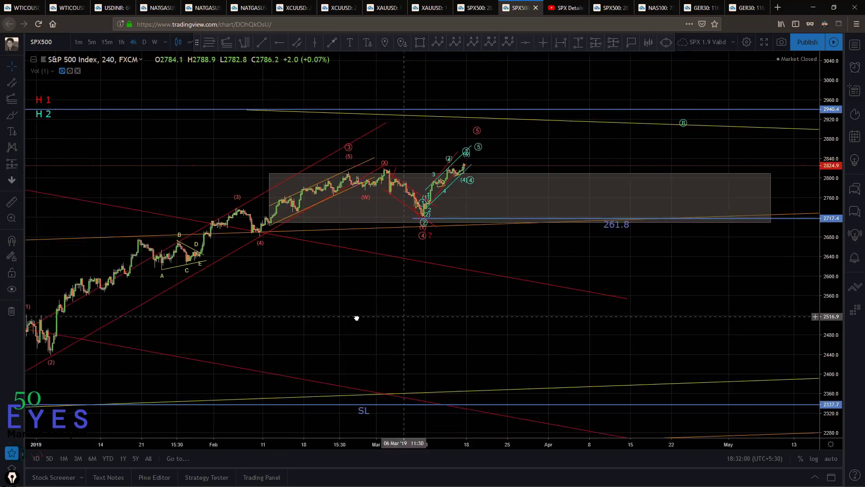
Draw a Fibonacci retracement from the circled wave 2 low near 2398.7 up to about 2813.6 beside the latest candles
drag(830, 288, 831, 217)
drag(143, 320, 365, 312)
click(209, 44)
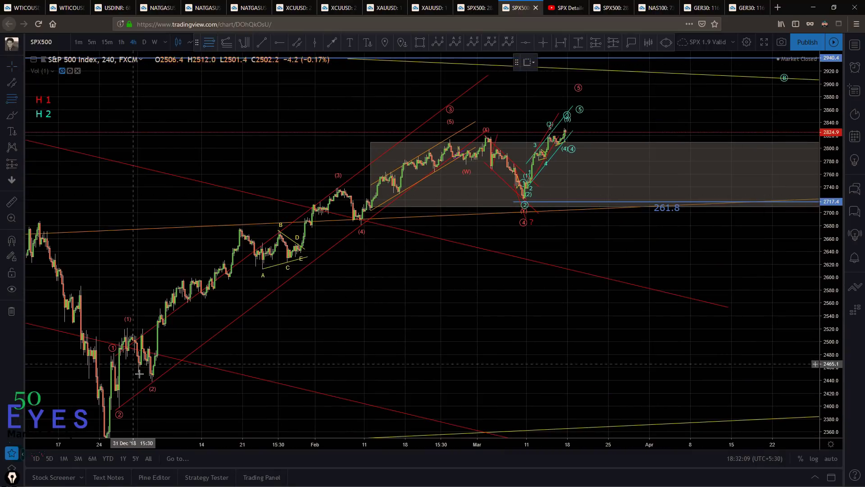
click(127, 407)
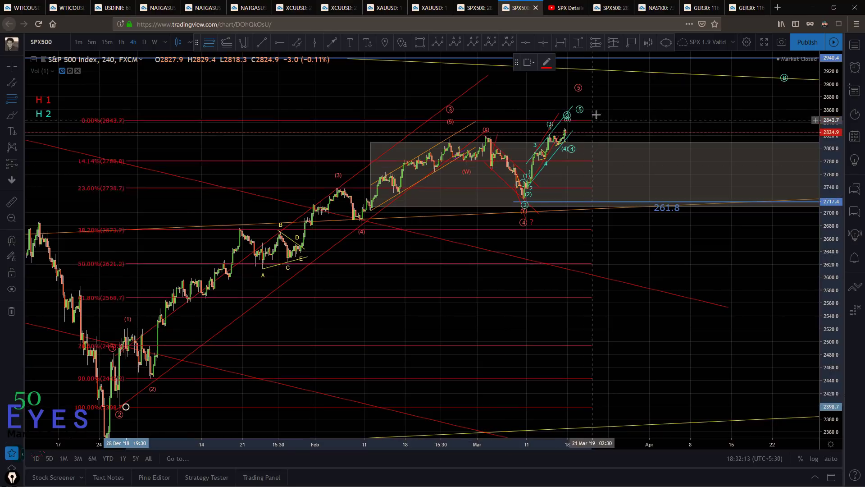
click(577, 140)
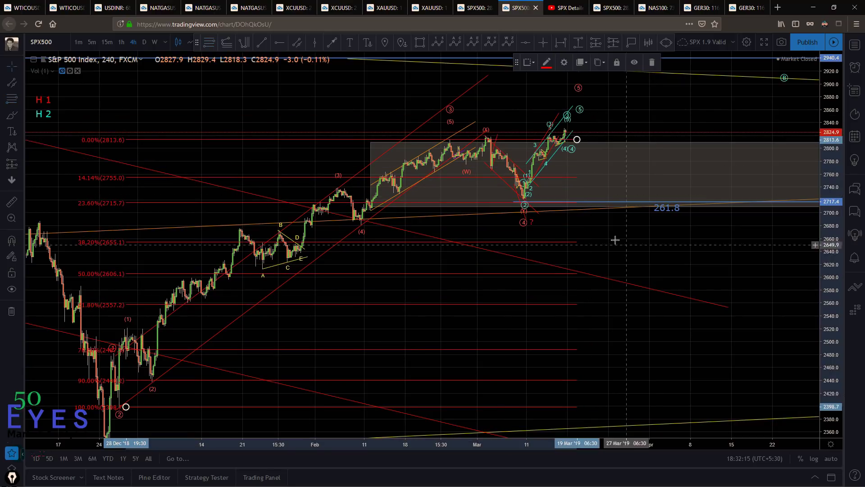
Circle the 23.60% retracement level, mark the March low beside the 261.8 line, and sketch an upward arrow from it
scroll(640, 257, right, 2)
mouse_move(60, 215)
mouse_down()
mouse_move(123, 205)
mouse_move(81, 195)
mouse_move(61, 209)
mouse_up()
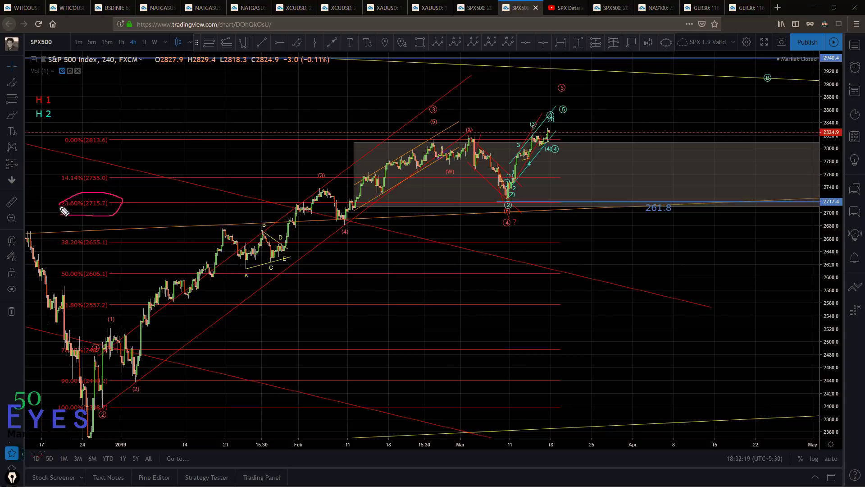
drag(482, 204, 539, 204)
drag(488, 201, 550, 201)
mouse_move(505, 200)
mouse_down()
mouse_move(516, 201)
mouse_move(573, 118)
mouse_move(587, 131)
mouse_up()
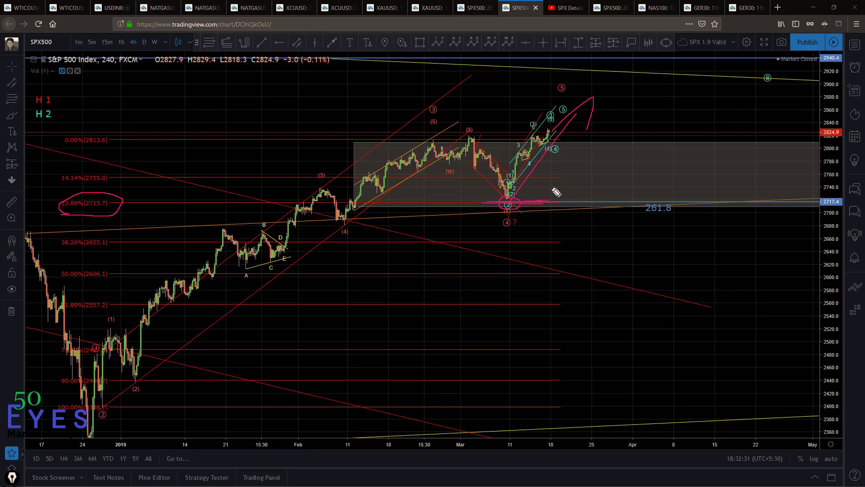
Clear the pen annotations and delete the Fibonacci retracement
key(Escape)
click(75, 203)
key(Delete)
Enlarge the February to March price action and hide all drawings on the chart
scroll(473, 247, up, 3)
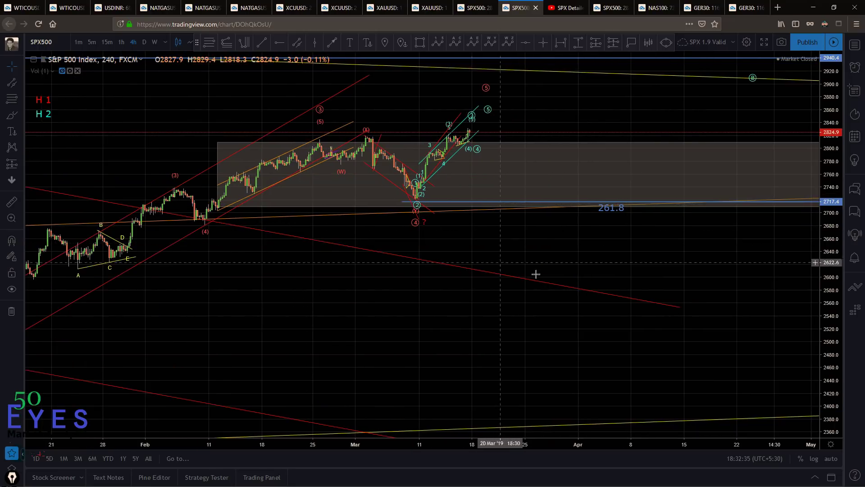
drag(642, 289, 754, 320)
scroll(773, 329, up, 2)
drag(839, 371, 744, 225)
scroll(694, 189, up, 2)
drag(535, 87, 716, 168)
scroll(667, 189, up, 2)
drag(429, 303, 401, 247)
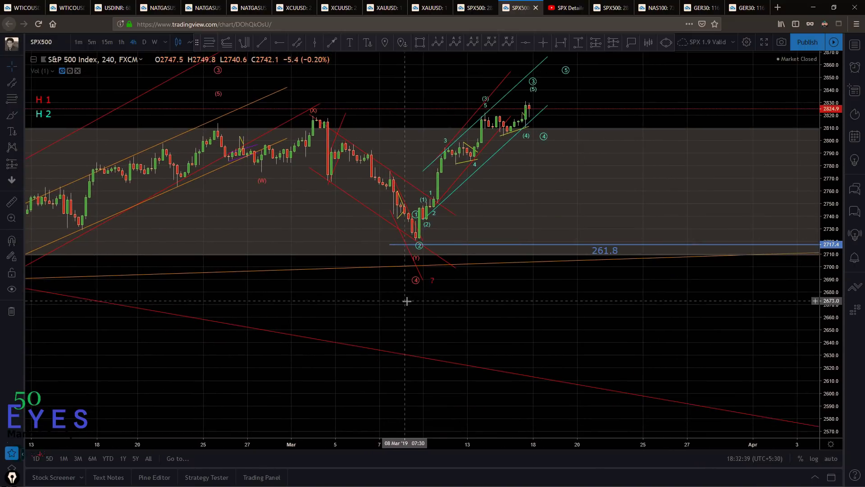
drag(412, 93, 407, 105)
drag(70, 363, 48, 357)
click(12, 289)
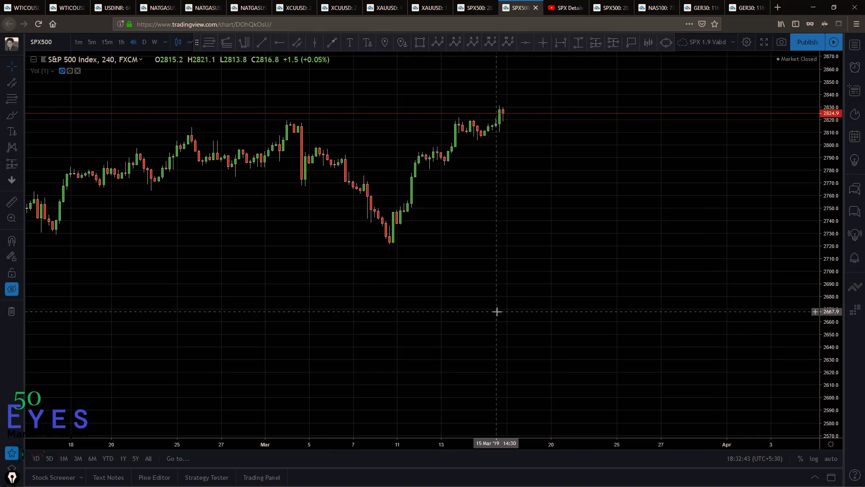
Mark the late-February high and the March low, and sketch a three-leg down-up-down correction below the candles
click(178, 127)
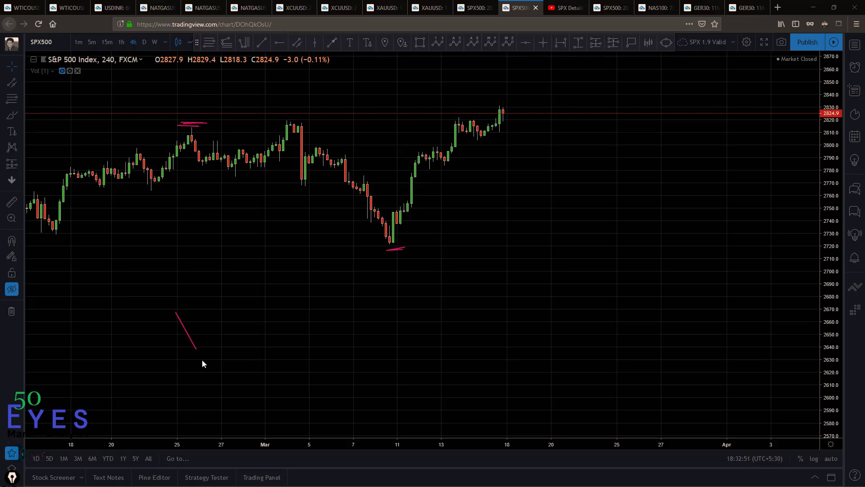
click(220, 380)
click(334, 285)
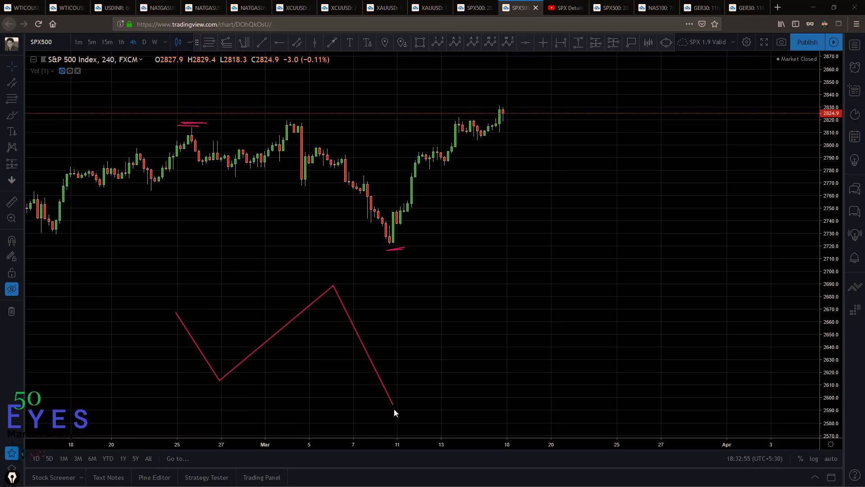
double_click(396, 437)
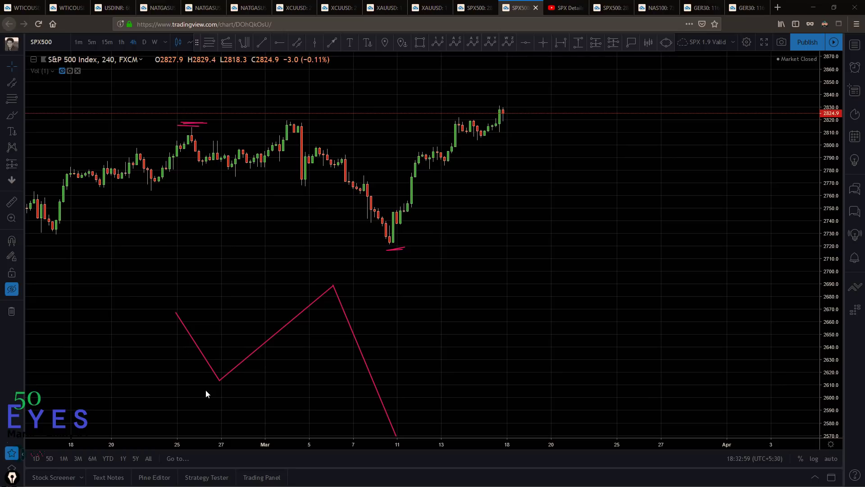
Handwrite A/W, B/X and C/Y at the sketch's turning points and add comparison marks beside the first leg and B/X
mouse_move(209, 396)
mouse_down()
mouse_move(222, 410)
mouse_move(221, 391)
mouse_move(241, 374)
mouse_move(220, 416)
mouse_up()
mouse_move(327, 256)
mouse_down()
mouse_move(325, 293)
mouse_move(323, 271)
mouse_move(316, 285)
mouse_move(361, 286)
mouse_move(341, 293)
mouse_up()
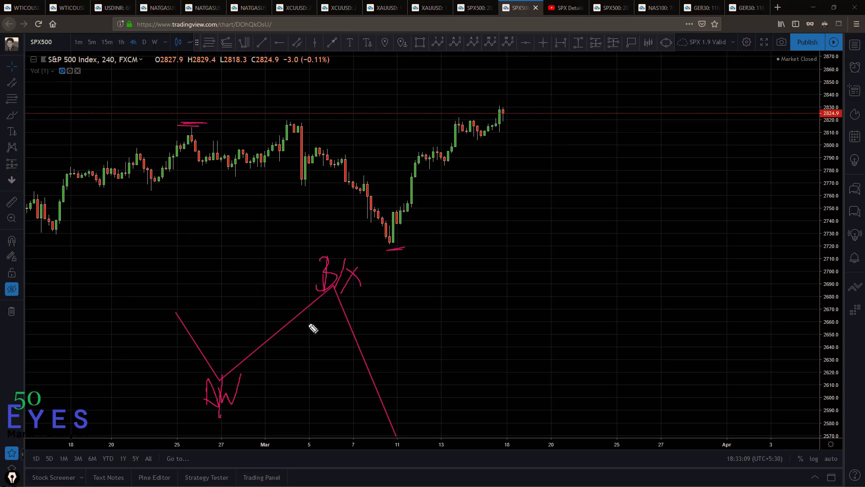
drag(403, 448, 396, 481)
drag(422, 448, 431, 486)
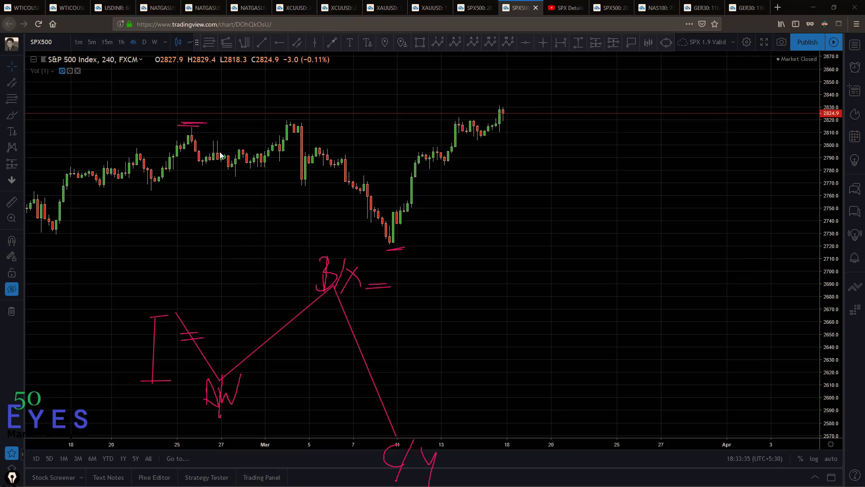
Trace the three corrective legs over the candles, write and circle 261.8 at the March low, and circle the final decline
mouse_move(193, 132)
mouse_down()
mouse_move(237, 185)
mouse_move(286, 124)
mouse_up()
mouse_move(342, 183)
mouse_down()
mouse_move(395, 247)
mouse_move(447, 205)
mouse_move(477, 228)
mouse_move(462, 226)
mouse_move(440, 293)
mouse_move(484, 209)
mouse_up()
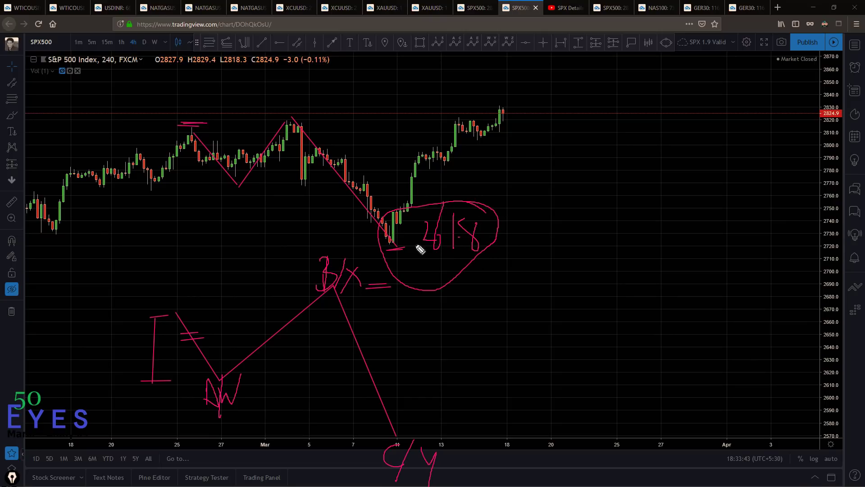
mouse_move(335, 132)
mouse_down()
mouse_move(365, 258)
mouse_move(316, 116)
mouse_up()
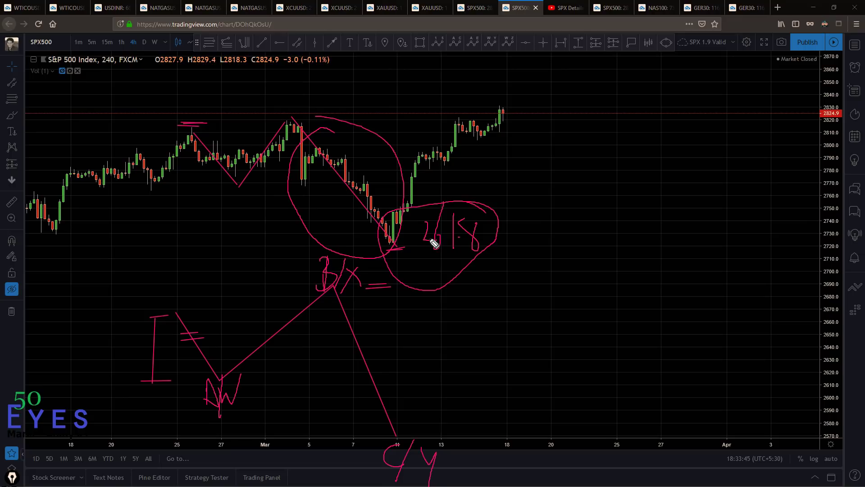
Clear the pen annotations and show the hidden drawings around the March low again
key(Escape)
click(8, 290)
scroll(309, 211, up, 1)
drag(353, 98, 413, 142)
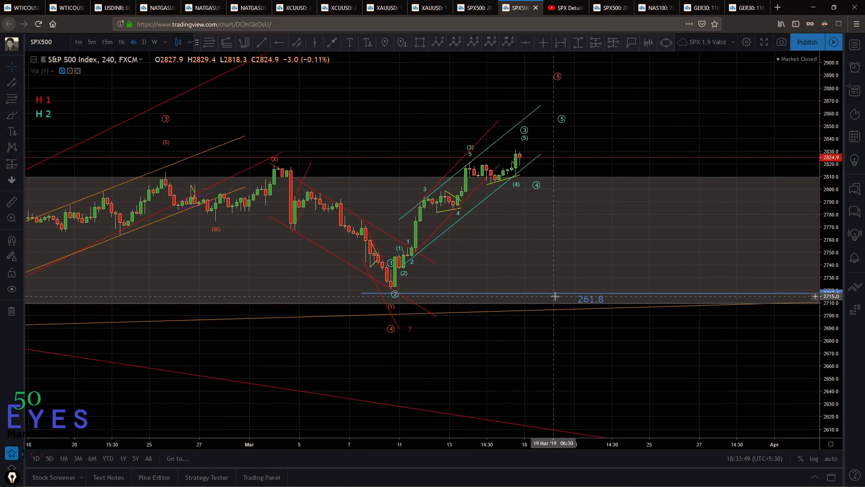
Measure a trend-based Fibonacci extension from the February high at 2813.5 through the (W) low at 2775.3 to 2819.6, and delete it
click(229, 44)
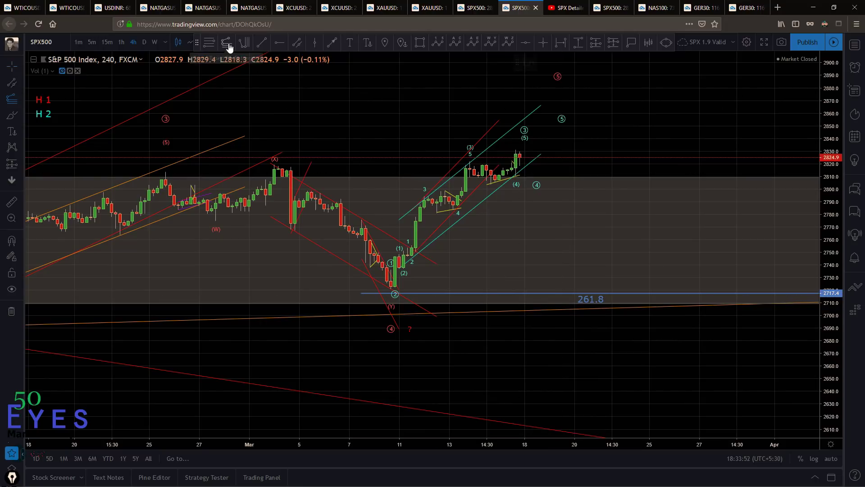
click(181, 172)
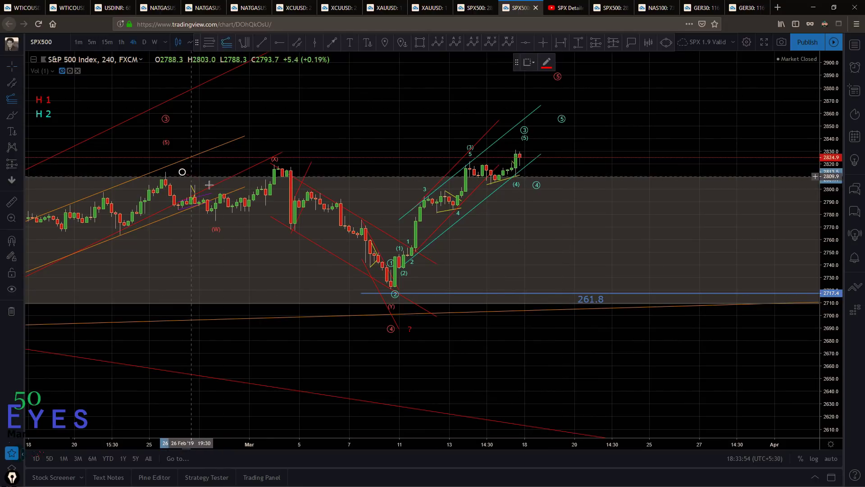
click(231, 220)
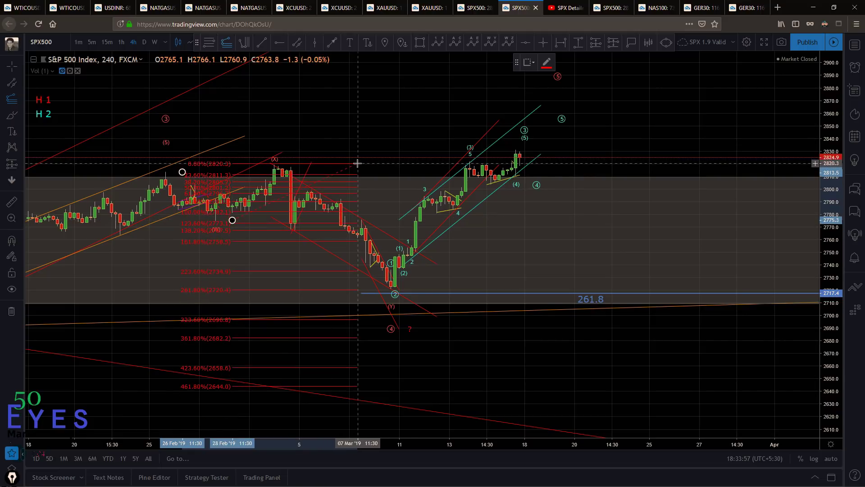
click(359, 164)
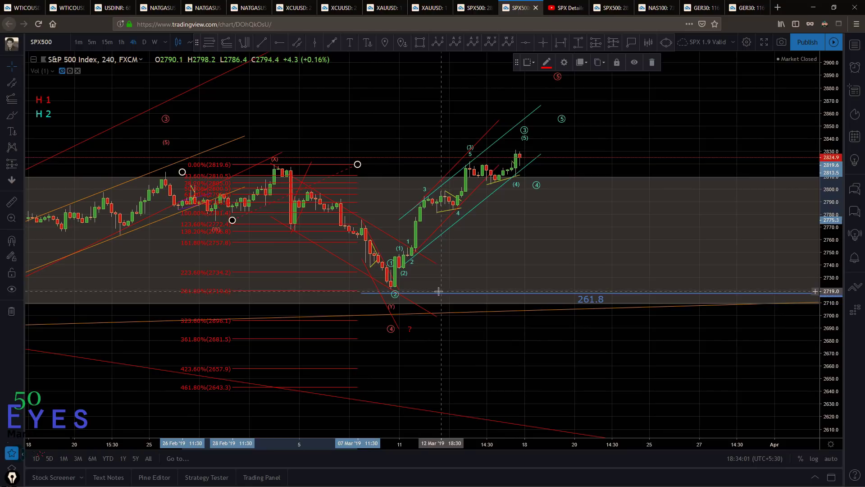
key(Delete)
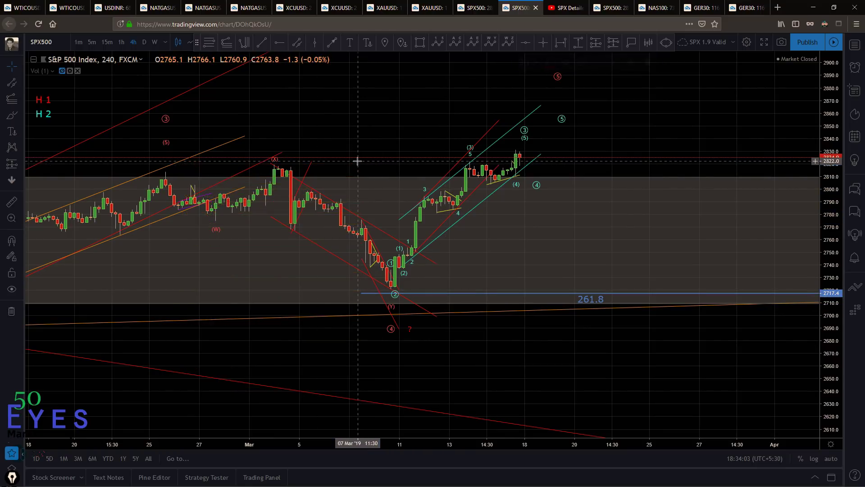
Examine the full wave count from the January advance to the projected circled 5 and B labels
scroll(369, 171, down, 6)
drag(645, 388, 526, 320)
scroll(473, 291, down, 1)
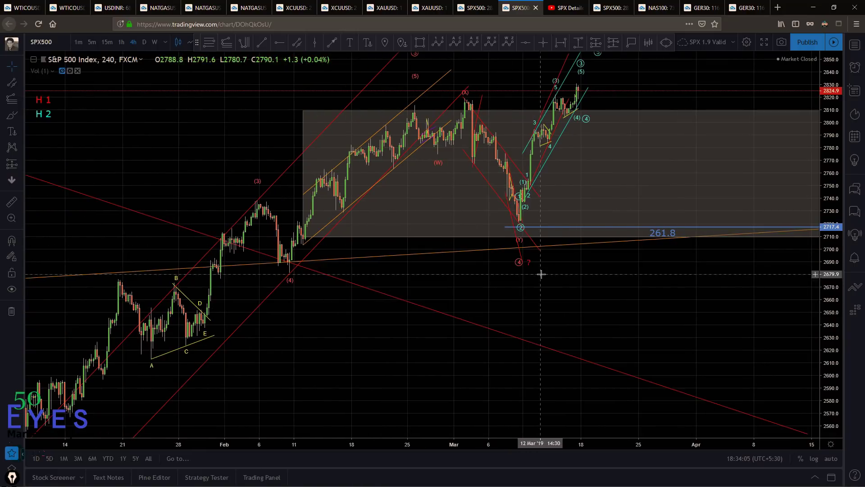
scroll(540, 269, down, 3)
scroll(510, 311, down, 2)
drag(511, 311, 452, 354)
scroll(548, 303, up, 2)
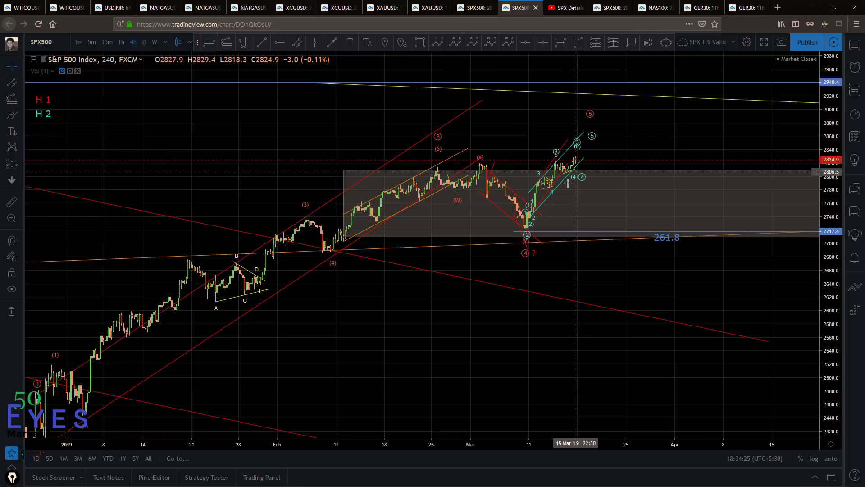
scroll(559, 189, up, 2)
drag(594, 300, 387, 290)
scroll(405, 294, down, 2)
drag(553, 282, 309, 340)
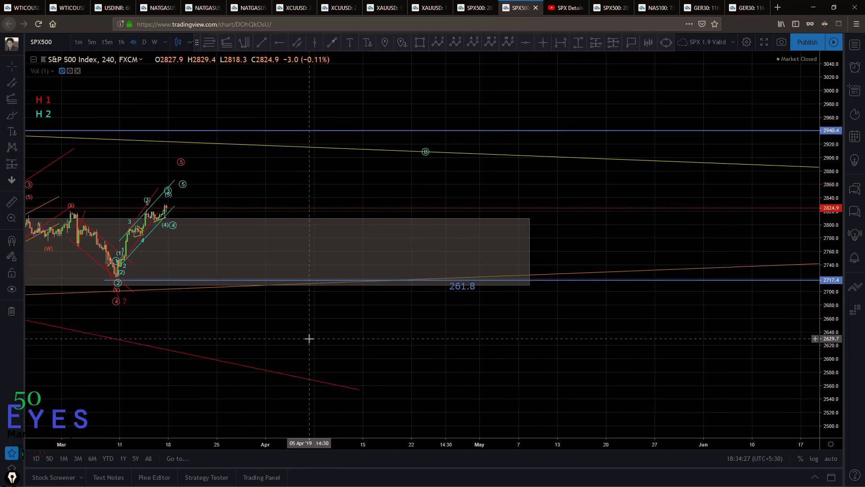
drag(396, 365, 420, 101)
scroll(471, 126, down, 2)
drag(471, 125, 550, 349)
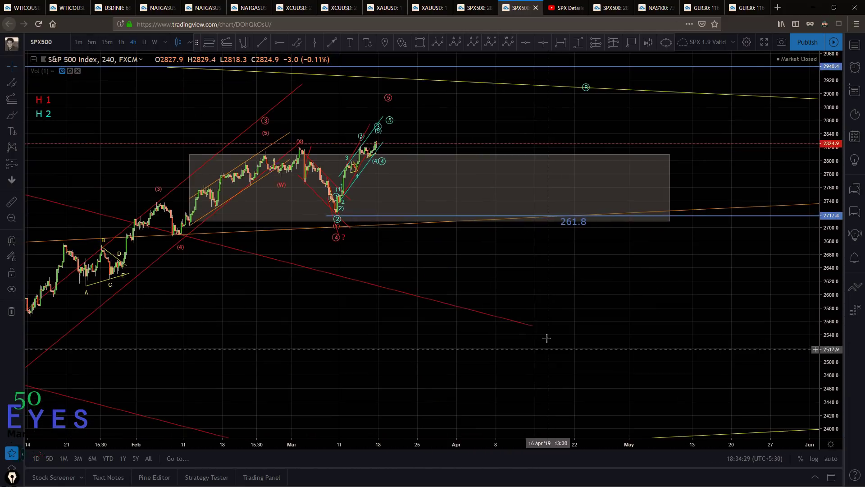
Hide all drawings and sketch a five-wave advance in the empty area after the latest candles
click(13, 289)
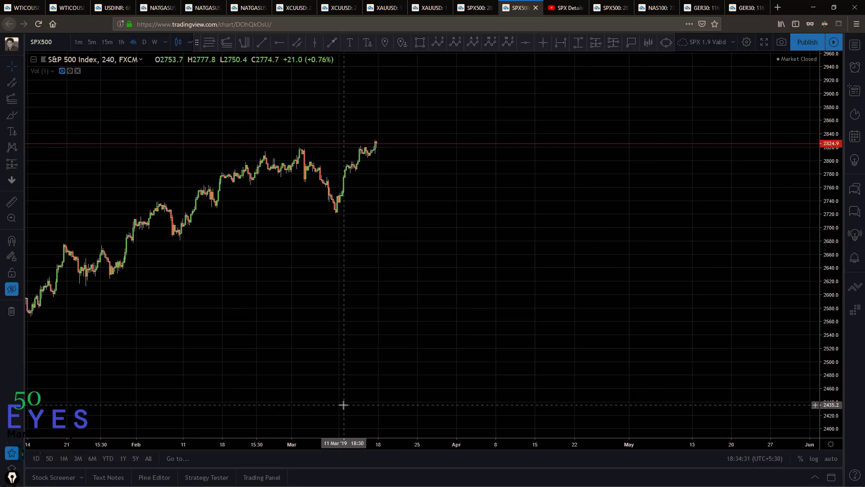
drag(367, 347, 490, 320)
scroll(598, 263, down, 2)
drag(829, 240, 829, 297)
drag(721, 298, 606, 313)
click(498, 409)
click(635, 205)
click(661, 232)
Handwrite the labels 1, 2, 3, 4 and 5 at the turning points of the sketched advance
drag(524, 289, 528, 303)
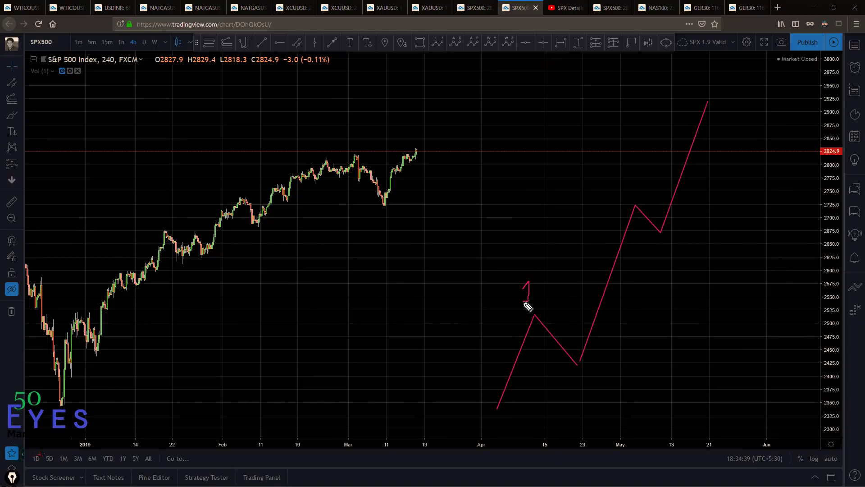
drag(567, 374, 589, 392)
drag(526, 299, 543, 297)
mouse_move(615, 182)
mouse_down()
mouse_move(631, 189)
mouse_move(620, 207)
mouse_up()
drag(664, 261, 664, 243)
mouse_move(662, 240)
mouse_down()
mouse_move(659, 251)
mouse_move(681, 246)
mouse_up()
mouse_move(711, 70)
mouse_down()
mouse_move(697, 80)
mouse_move(698, 95)
mouse_up()
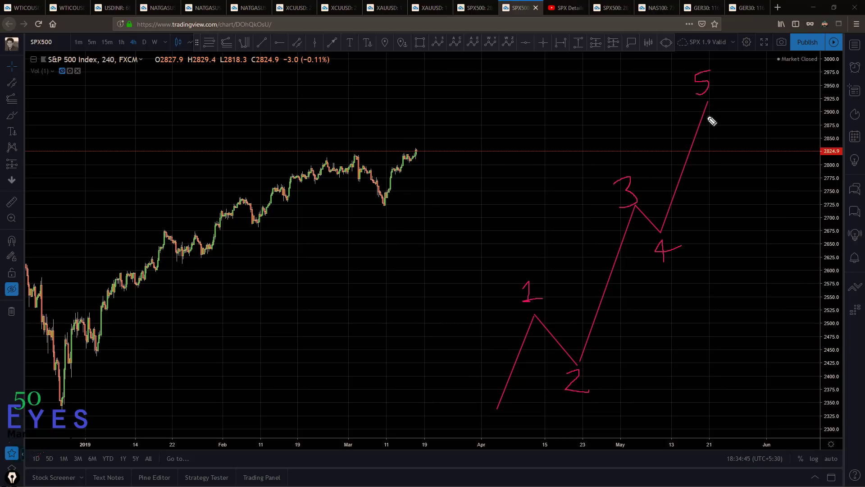
Handwrite 1 to 5 on the price chart, from the December lows to a projected wave 5 above the latest candles
mouse_move(54, 331)
mouse_down()
mouse_move(59, 314)
mouse_move(58, 332)
mouse_up()
mouse_move(68, 377)
mouse_down()
mouse_move(69, 385)
mouse_move(100, 385)
mouse_up()
drag(312, 136, 311, 161)
mouse_move(379, 218)
mouse_down()
mouse_move(381, 239)
mouse_move(387, 224)
mouse_up()
drag(437, 91, 434, 120)
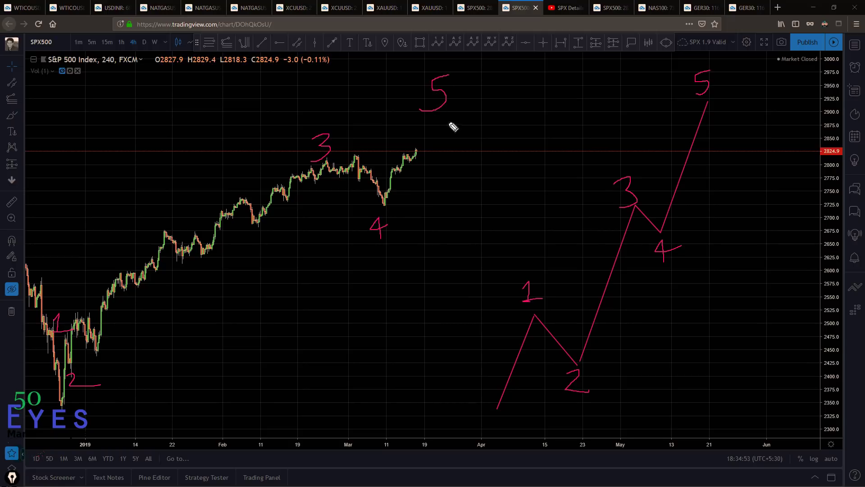
Draw guide lines out from the ends of sketched wave 5 and sketch its five subwaves between them, labelled with circled 1 to 5
drag(707, 102, 779, 70)
drag(660, 231, 724, 290)
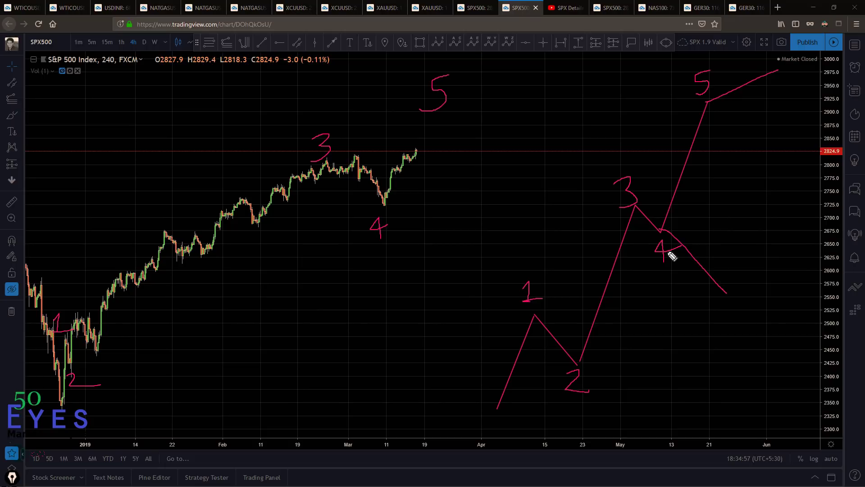
mouse_move(703, 251)
mouse_down()
mouse_move(753, 147)
mouse_move(771, 148)
mouse_move(782, 109)
mouse_up()
drag(713, 186, 745, 231)
drag(751, 139, 747, 147)
drag(765, 165, 763, 173)
mouse_move(784, 89)
mouse_down()
mouse_move(787, 105)
mouse_move(769, 110)
mouse_up()
drag(725, 185, 723, 207)
mouse_move(744, 216)
mouse_down()
mouse_move(739, 224)
mouse_move(730, 214)
mouse_up()
mouse_move(740, 122)
mouse_down()
mouse_move(741, 143)
mouse_move(771, 183)
mouse_move(761, 153)
mouse_up()
drag(776, 87, 784, 92)
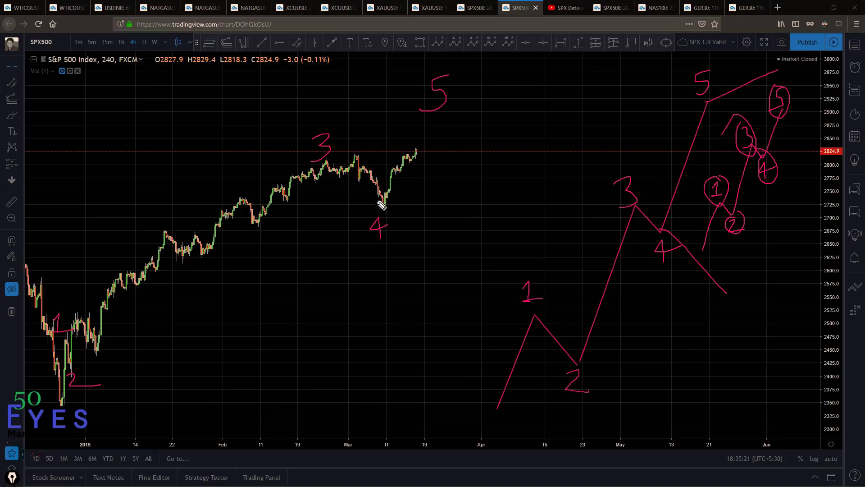
Circle the 4 at the March low, add a question mark beside it, and circle the projected 5
mouse_move(384, 206)
mouse_down()
mouse_move(381, 257)
mouse_move(384, 205)
mouse_up()
drag(398, 220, 405, 235)
click(407, 247)
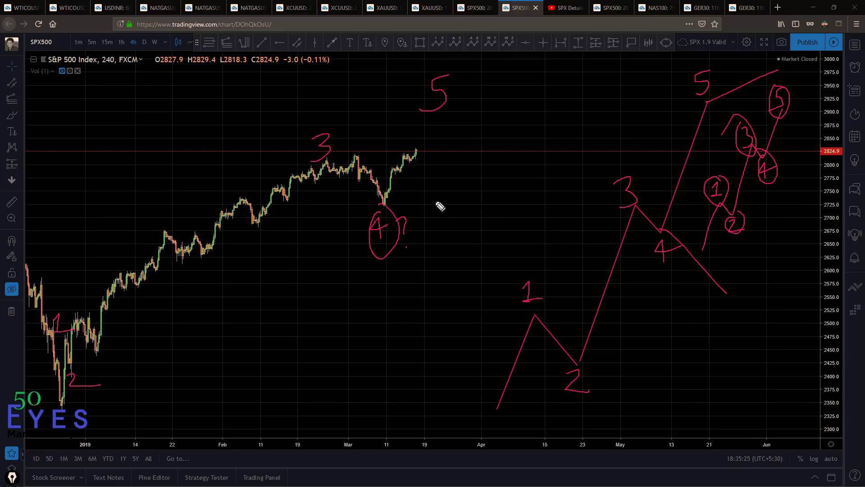
mouse_move(429, 118)
mouse_down()
mouse_move(446, 64)
mouse_move(426, 121)
mouse_up()
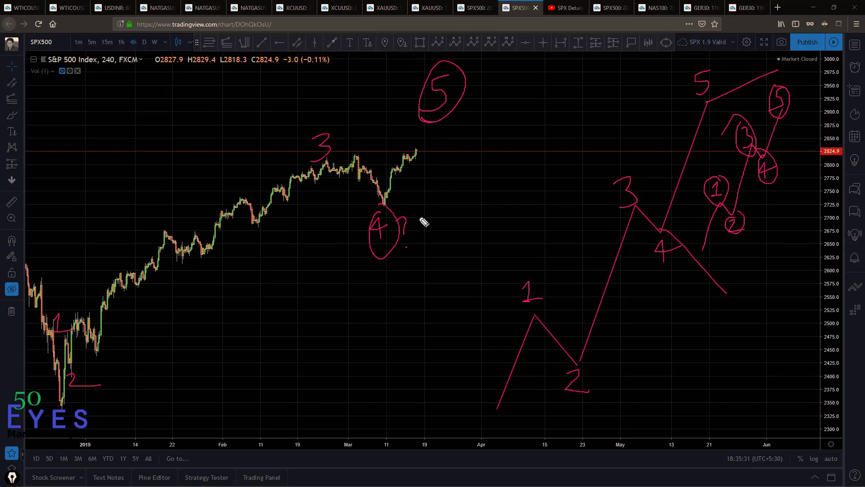
Clear all pen annotations and restore the hidden wave counts and channels on the chart
key(Escape)
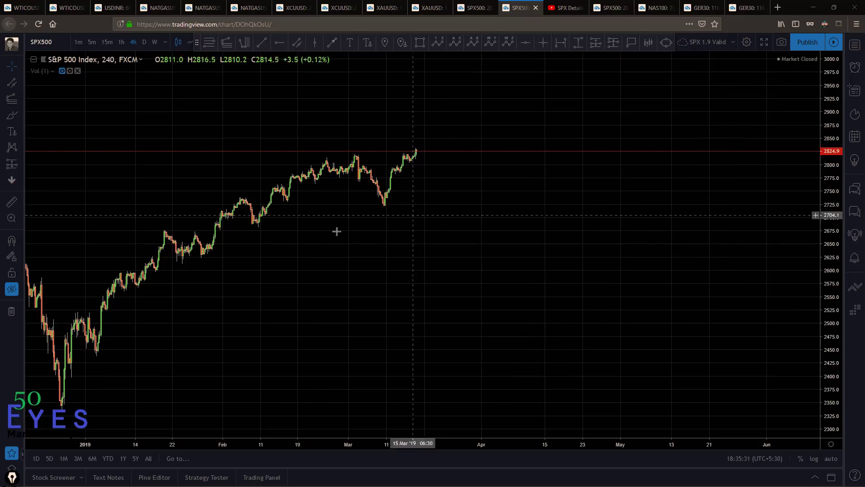
click(9, 290)
scroll(434, 251, up, 3)
drag(390, 134, 525, 176)
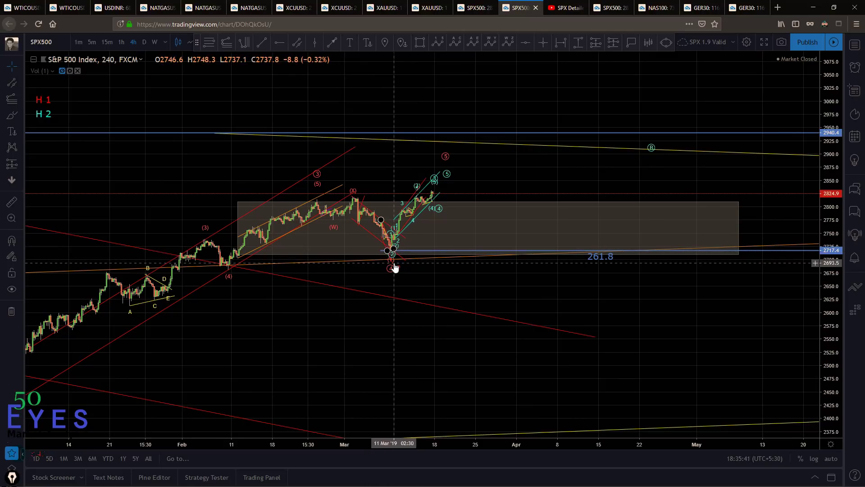
Switch the chart to the 15-minute timeframe and fit the rally from the 9 March low to the latest candles
click(108, 42)
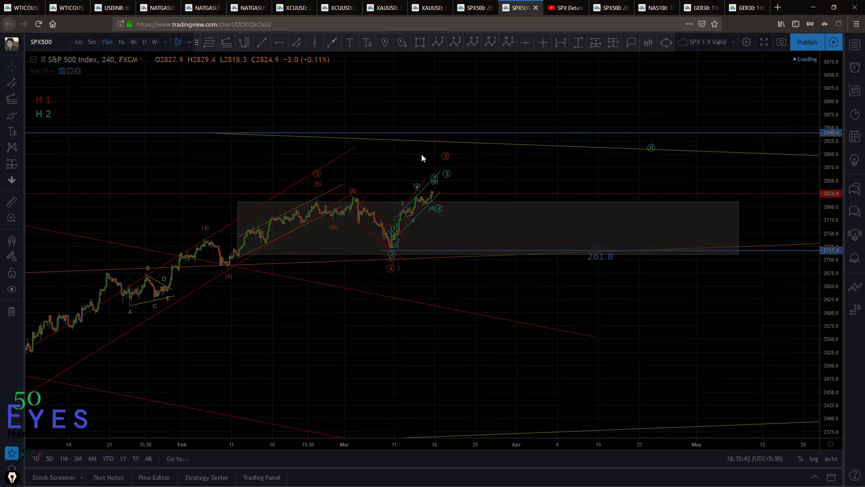
drag(839, 344, 840, 253)
drag(570, 136, 708, 115)
scroll(663, 182, up, 2)
drag(418, 291, 441, 260)
drag(176, 413, 185, 392)
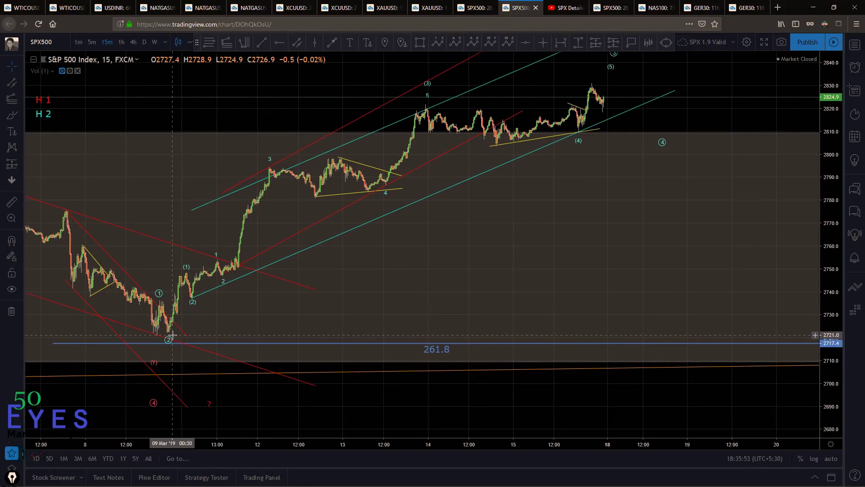
Sketch a rising five-wave zigzag with the pen in the empty area after the latest candles
drag(479, 249, 381, 289)
scroll(439, 274, down, 1)
drag(561, 275, 409, 272)
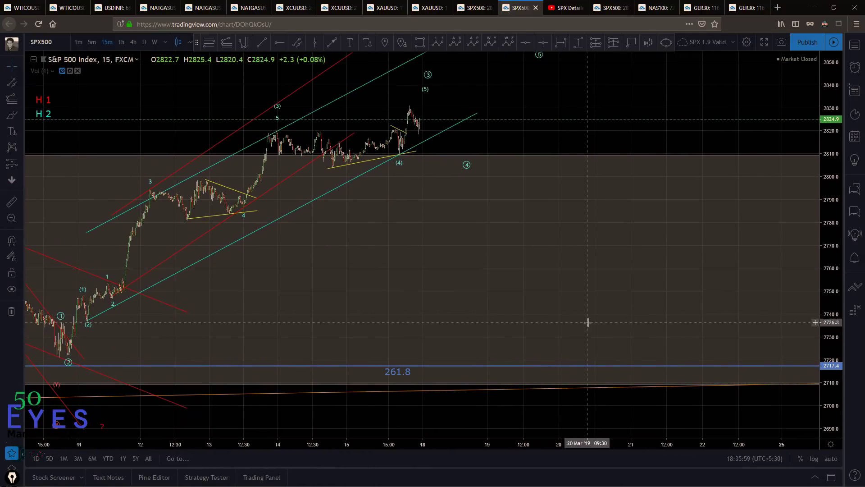
click(558, 317)
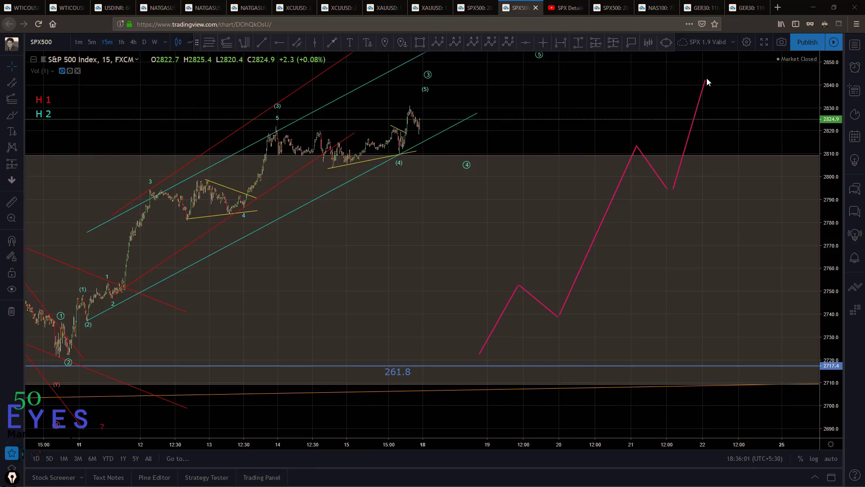
Handwrite circled labels 1 to 5 at the turning points of the sketched zigzag
drag(514, 249, 524, 274)
drag(521, 244, 517, 305)
mouse_move(569, 332)
mouse_down()
mouse_move(585, 348)
mouse_move(561, 323)
mouse_up()
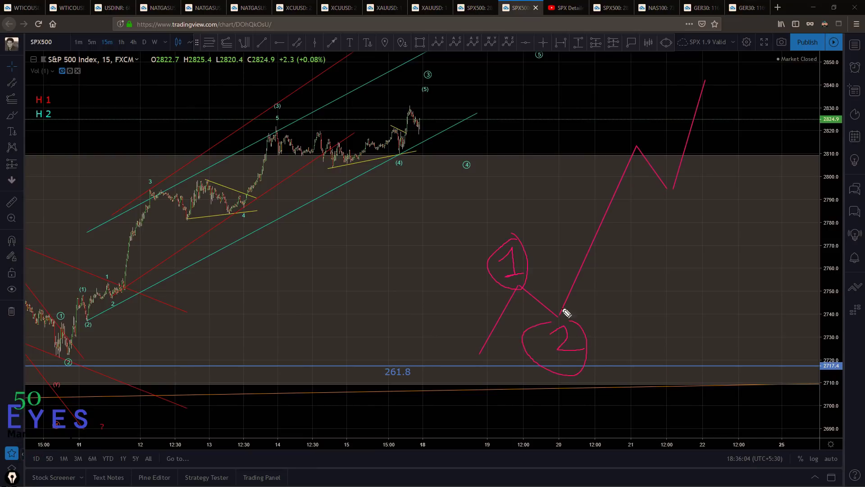
drag(607, 120, 610, 147)
drag(614, 105, 622, 148)
drag(676, 232, 687, 198)
mouse_move(728, 51)
mouse_down()
mouse_move(697, 58)
mouse_move(692, 80)
mouse_move(728, 72)
mouse_up()
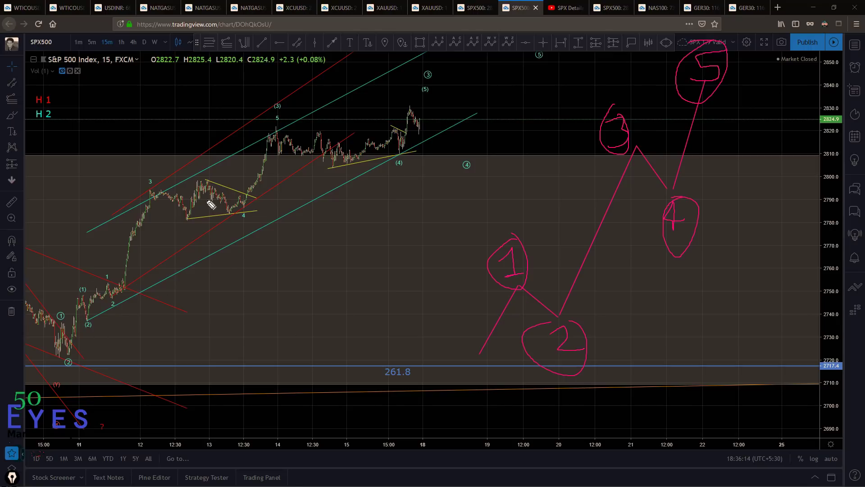
Examine the 15-minute wave counts from late January onward, then the teal subwaves rising from the March low
scroll(490, 114, down, 8)
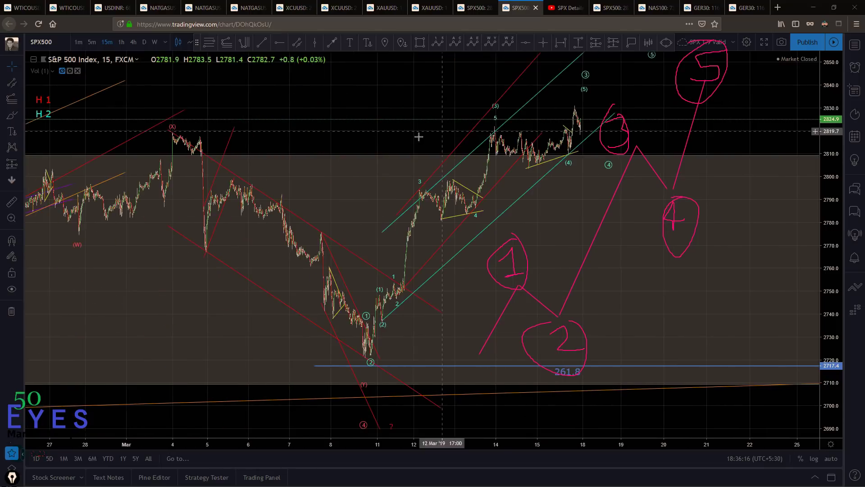
scroll(477, 172, down, 6)
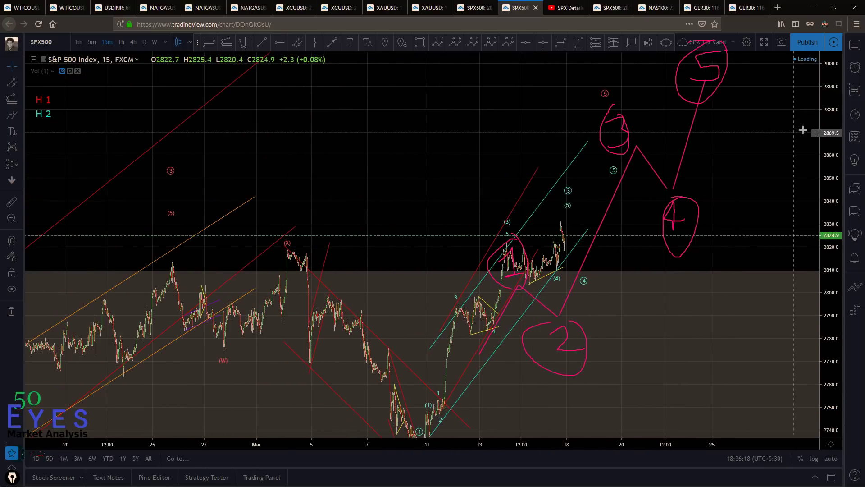
scroll(602, 306, down, 1)
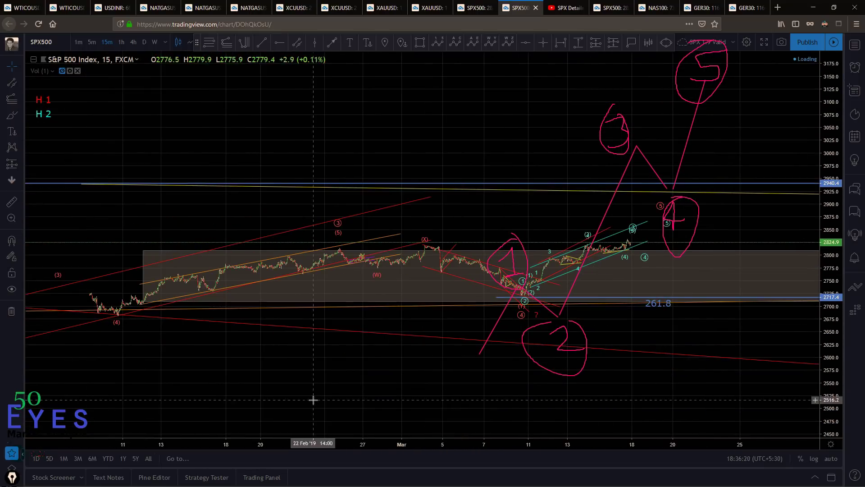
drag(313, 400, 462, 376)
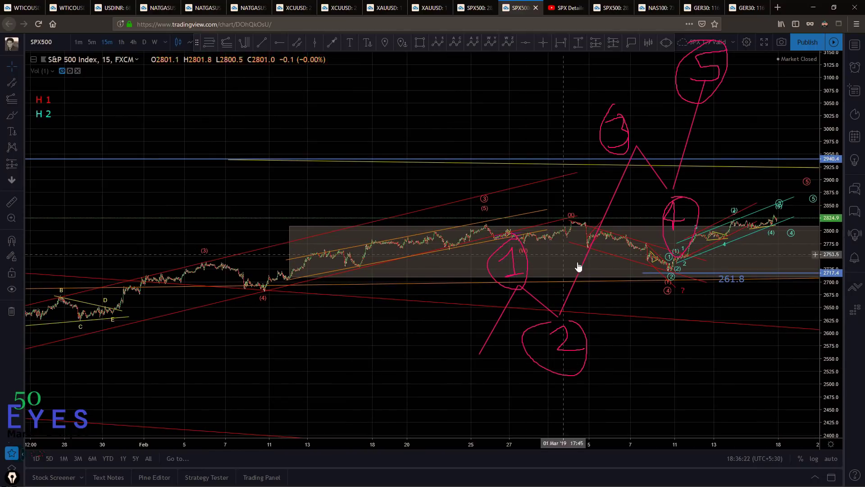
drag(774, 175, 581, 184)
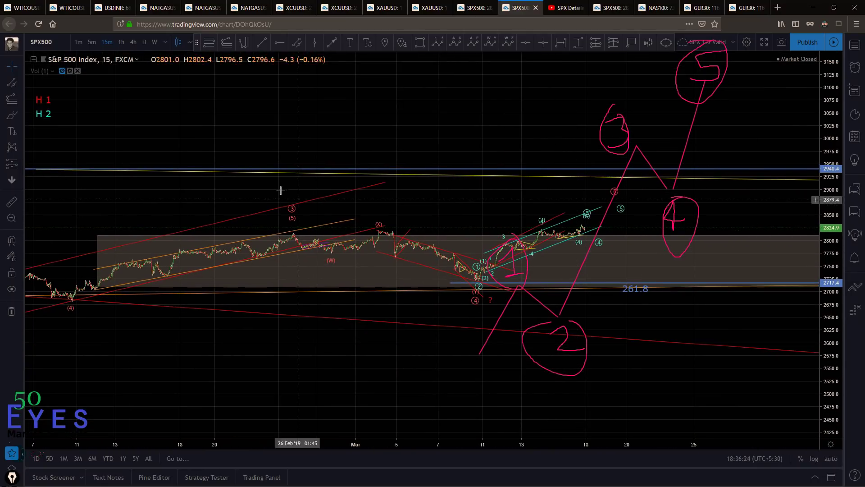
scroll(743, 164, up, 5)
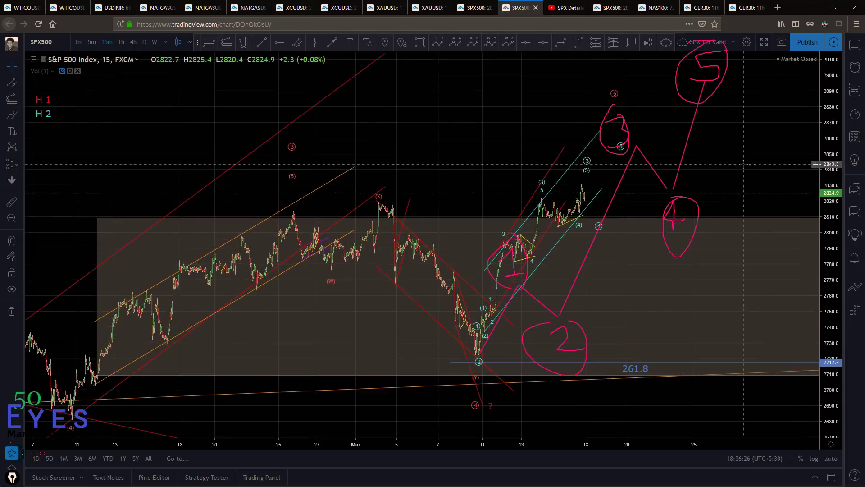
scroll(531, 237, up, 2)
mouse_move(208, 197)
mouse_down()
mouse_move(566, 174)
mouse_move(617, 186)
mouse_up()
scroll(626, 187, up, 3)
drag(835, 336, 827, 286)
scroll(353, 212, down, 1)
scroll(448, 208, up, 2)
drag(488, 136, 495, 130)
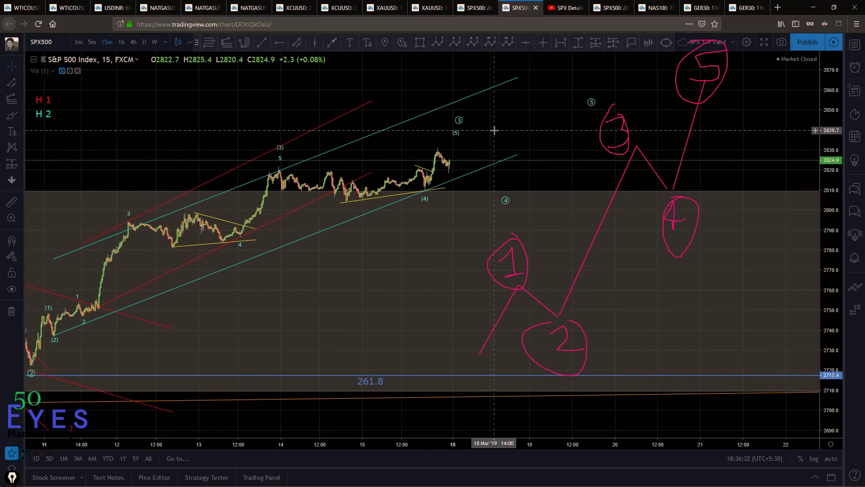
drag(495, 244, 507, 239)
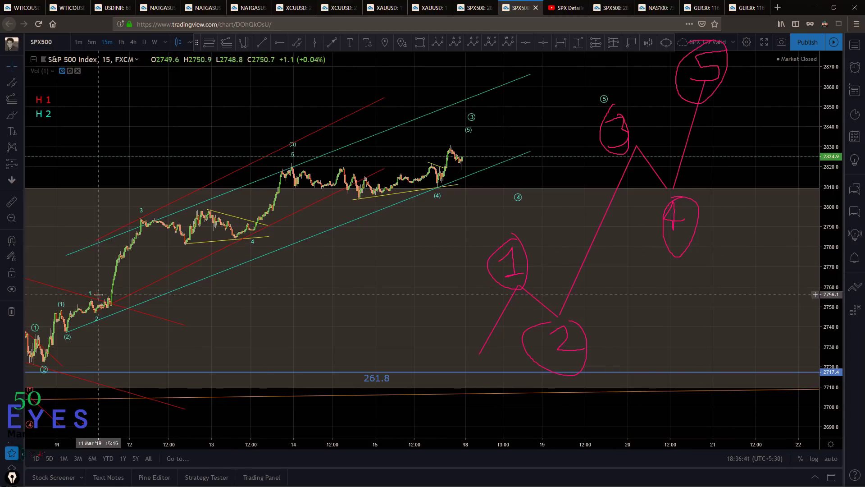
click(87, 325)
click(50, 349)
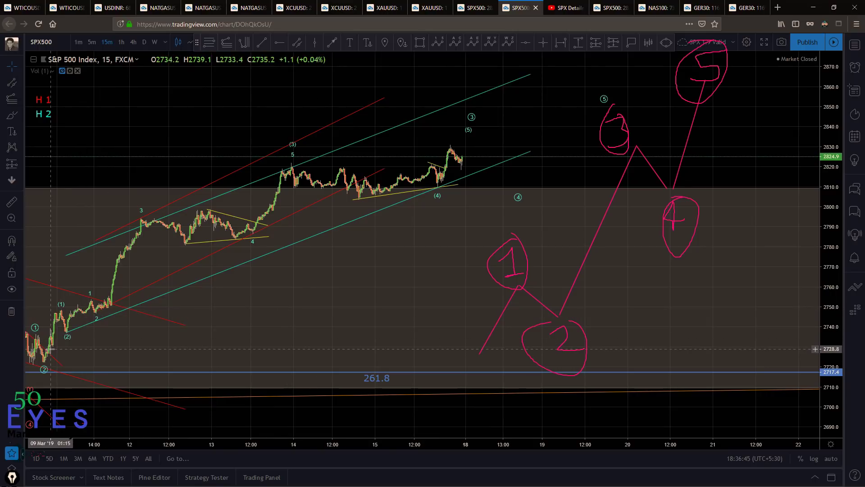
Mark the teal circled 1, 2 and 3 on the price chart and tick off the matching waves in the sketch
mouse_move(49, 331)
mouse_down()
mouse_move(22, 342)
mouse_move(30, 345)
mouse_up()
mouse_move(400, 280)
mouse_down()
mouse_move(418, 299)
mouse_move(570, 212)
mouse_up()
mouse_move(47, 359)
mouse_down()
mouse_move(73, 376)
mouse_move(74, 364)
mouse_up()
drag(514, 369, 684, 319)
mouse_move(484, 120)
mouse_down()
mouse_move(464, 120)
mouse_move(487, 118)
mouse_up()
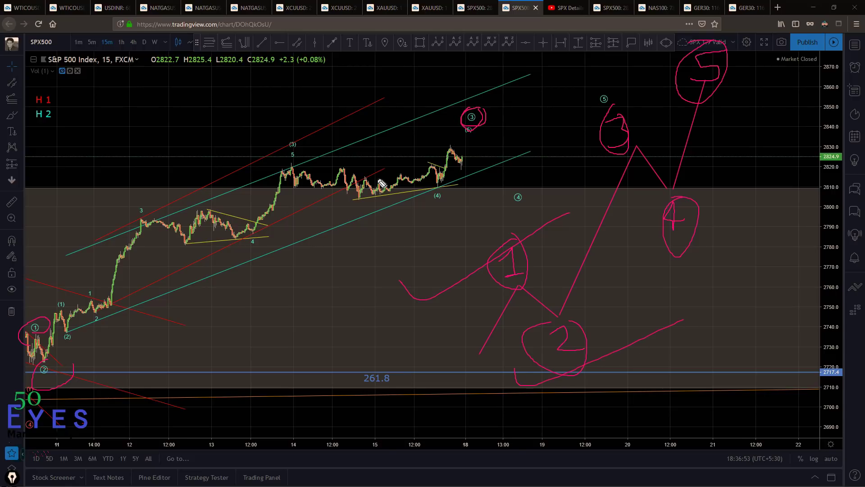
drag(572, 128, 663, 108)
Draw guide lines out from the ends of sketched wave 3 and sketch its five subwaves between them, labelled 1 to 5
drag(636, 152, 766, 131)
mouse_move(562, 311)
mouse_down()
mouse_move(720, 376)
mouse_move(767, 214)
mouse_move(796, 155)
mouse_up()
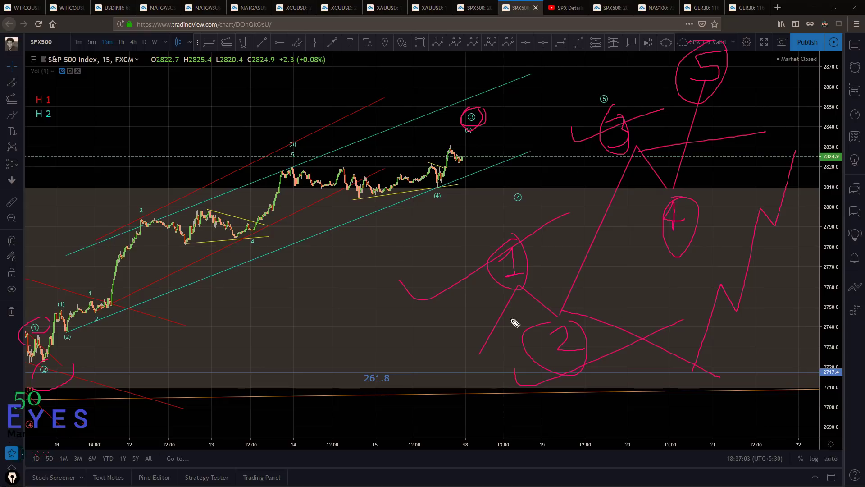
drag(708, 273, 720, 282)
drag(733, 318, 746, 335)
drag(783, 246, 806, 218)
drag(792, 112, 770, 152)
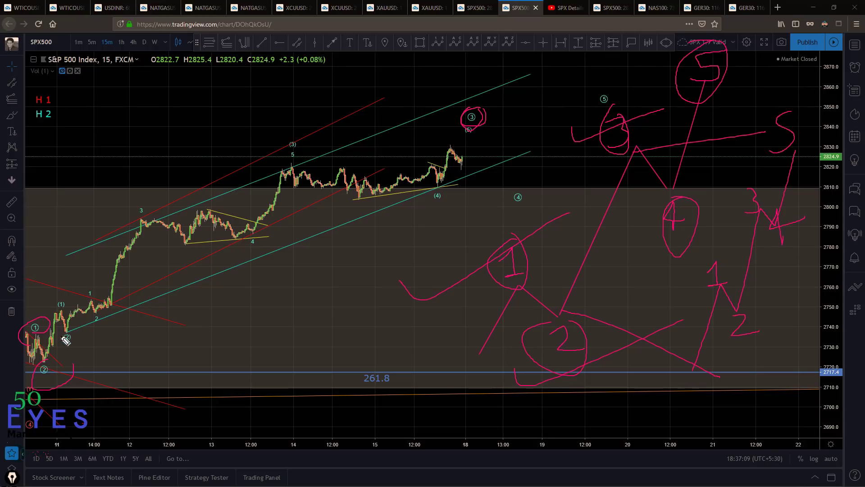
Put handwritten parentheses around the subwave labels 1 to 5 in the sketch
mouse_move(724, 256)
mouse_down()
mouse_move(727, 280)
mouse_move(704, 305)
mouse_move(721, 348)
mouse_up()
drag(749, 305, 759, 345)
drag(744, 216, 751, 226)
drag(763, 182, 774, 251)
drag(790, 212, 793, 239)
drag(761, 117, 777, 160)
mouse_move(804, 105)
mouse_down()
mouse_move(809, 128)
mouse_move(792, 164)
mouse_up()
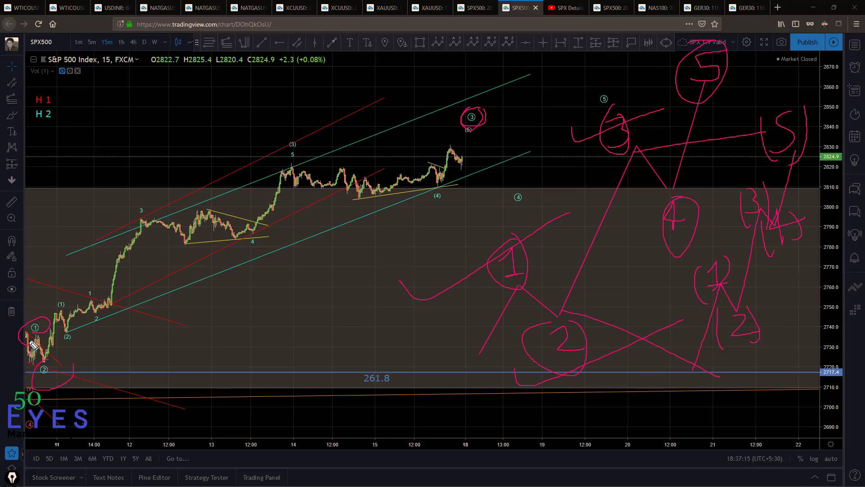
Circle teal (1) to (4) on the chart, then trace wave (4) as a curve and draw arrows toward the projected circled 4 and 5
drag(57, 309, 72, 353)
drag(292, 138, 299, 155)
drag(426, 188, 440, 197)
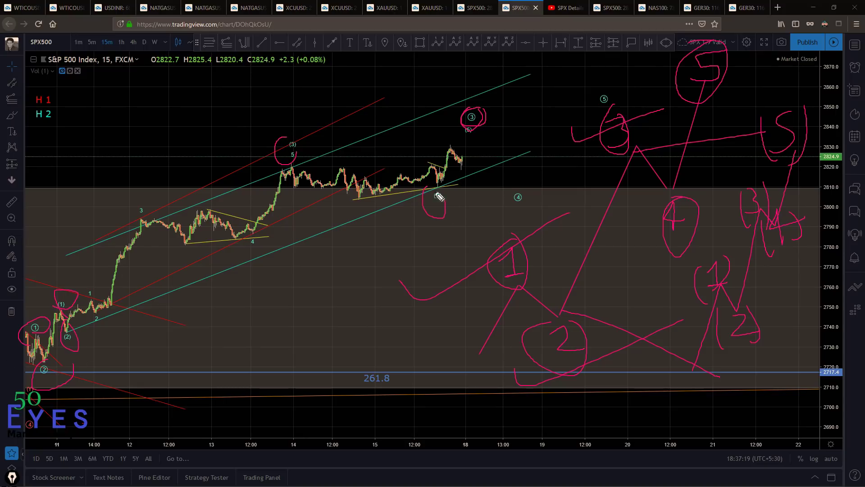
drag(309, 173, 430, 171)
mouse_move(480, 136)
mouse_down()
mouse_move(507, 181)
mouse_move(518, 183)
mouse_move(551, 161)
mouse_move(571, 120)
mouse_move(603, 108)
mouse_move(598, 130)
mouse_up()
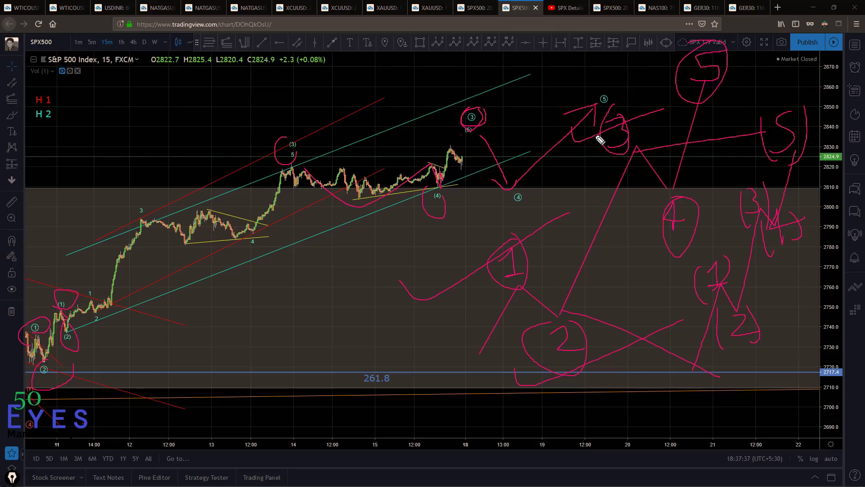
Clear all pen annotations and show the wave counts on the 1-hour timeframe
key(Escape)
scroll(581, 201, down, 10)
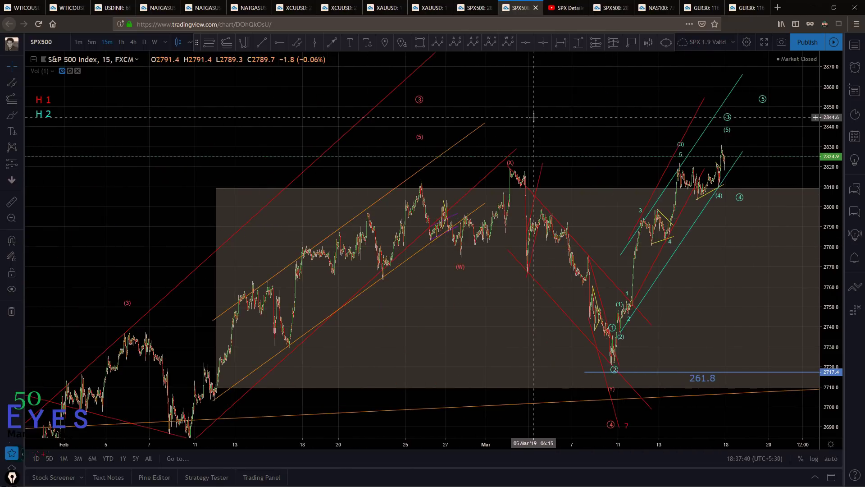
click(121, 42)
scroll(525, 322, up, 8)
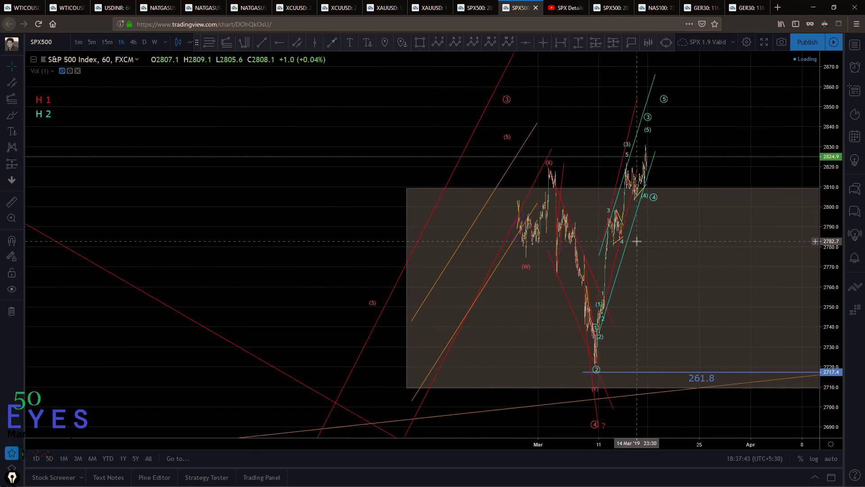
scroll(436, 421, up, 3)
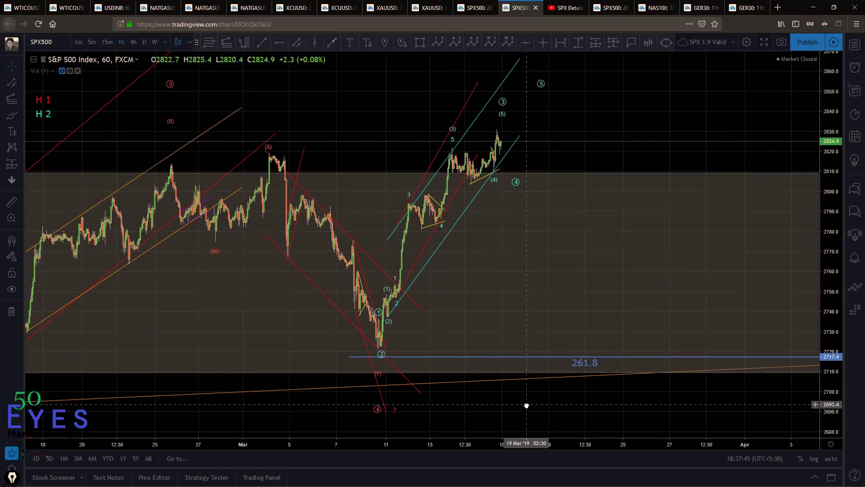
drag(511, 126, 575, 158)
scroll(575, 158, down, 2)
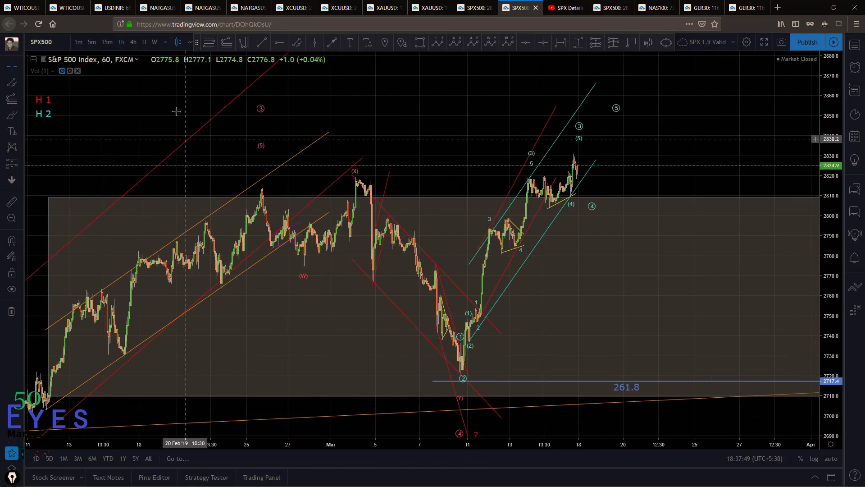
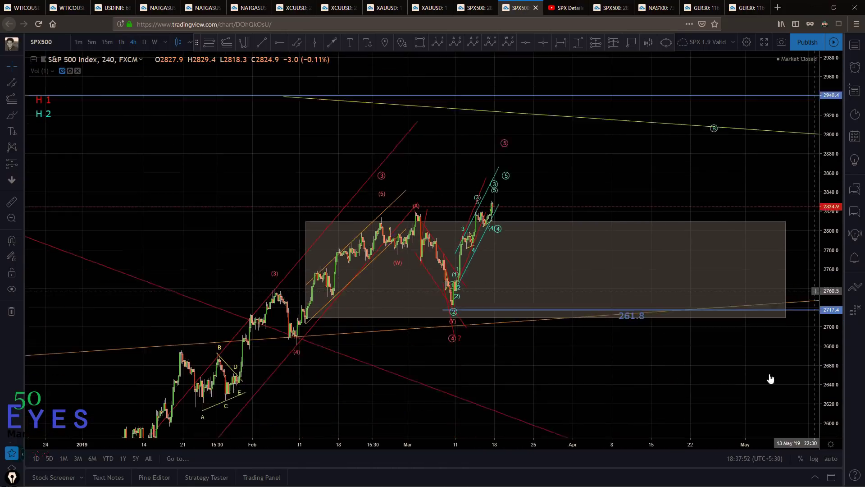
On the 4-hour chart, draw a trend-based Fibonacci extension from the December low to the red circled 3 high and the March low
drag(830, 212, 568, 334)
scroll(558, 311, up, 2)
scroll(546, 300, down, 1)
drag(539, 299, 493, 301)
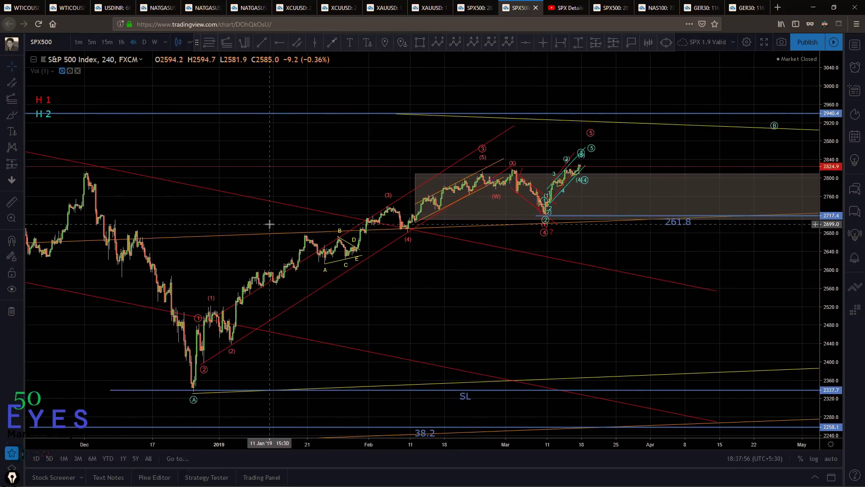
click(226, 42)
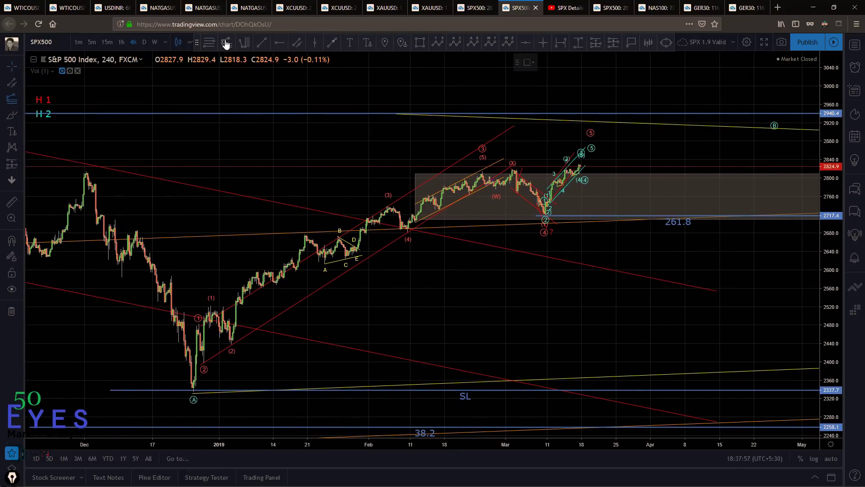
click(185, 392)
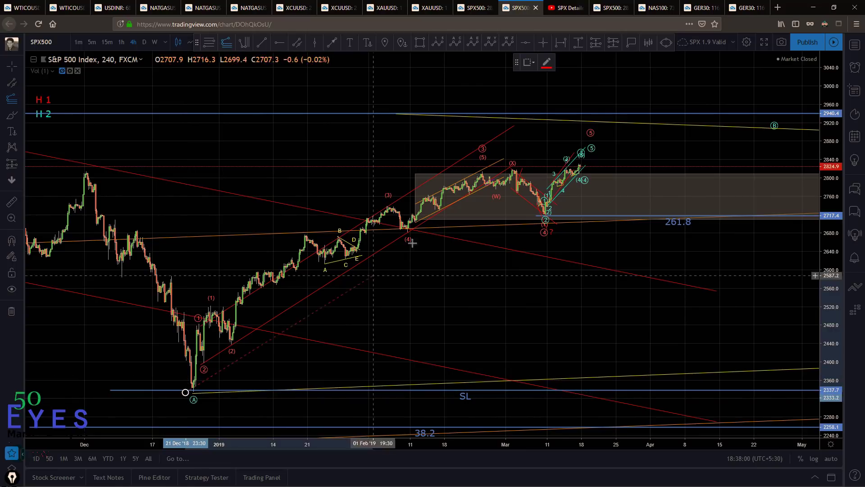
click(488, 172)
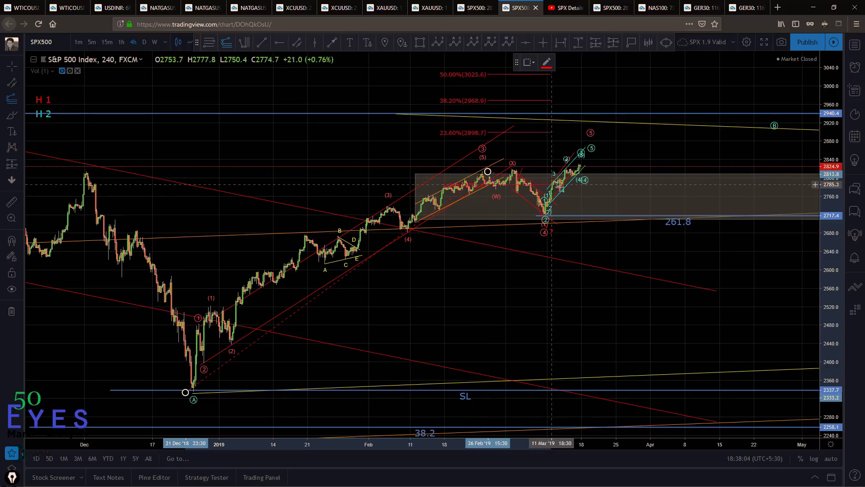
click(641, 213)
Place a blue horizontal ray at the 38.20% extension level, 2906.0, and label it T1
drag(680, 103, 594, 128)
mouse_move(630, 101)
mouse_down()
mouse_move(583, 129)
mouse_move(610, 132)
mouse_up()
scroll(627, 130, down, 1)
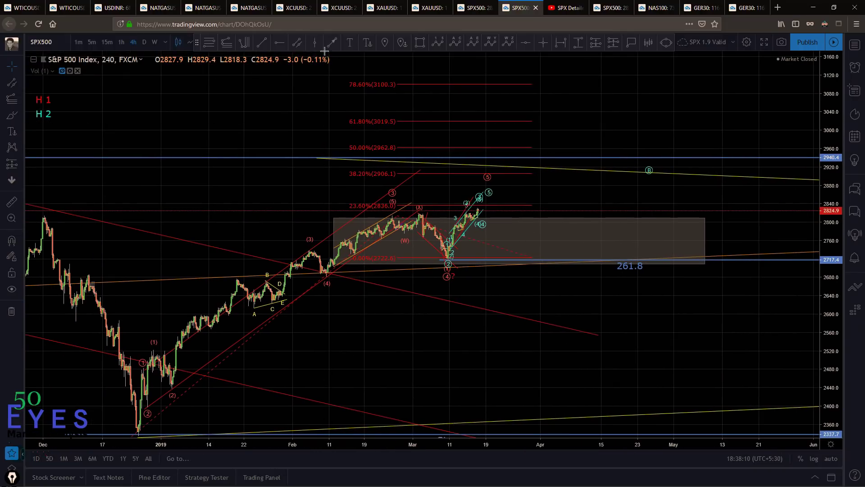
click(279, 44)
click(492, 170)
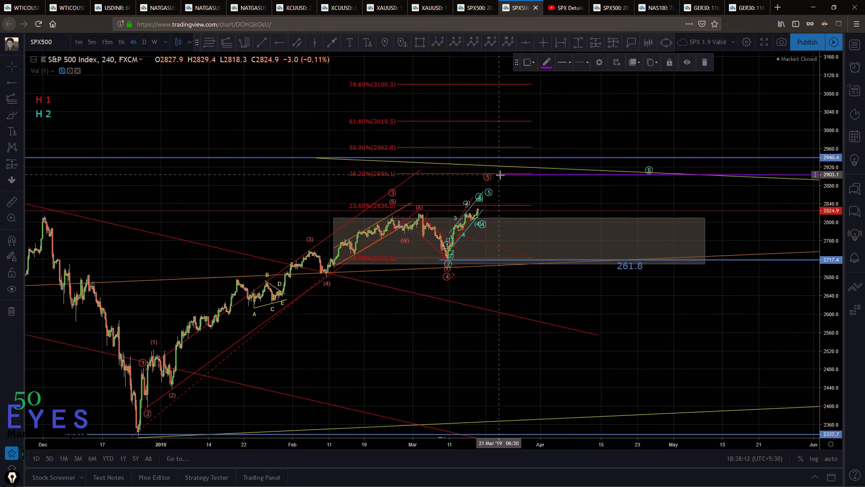
drag(509, 170, 506, 173)
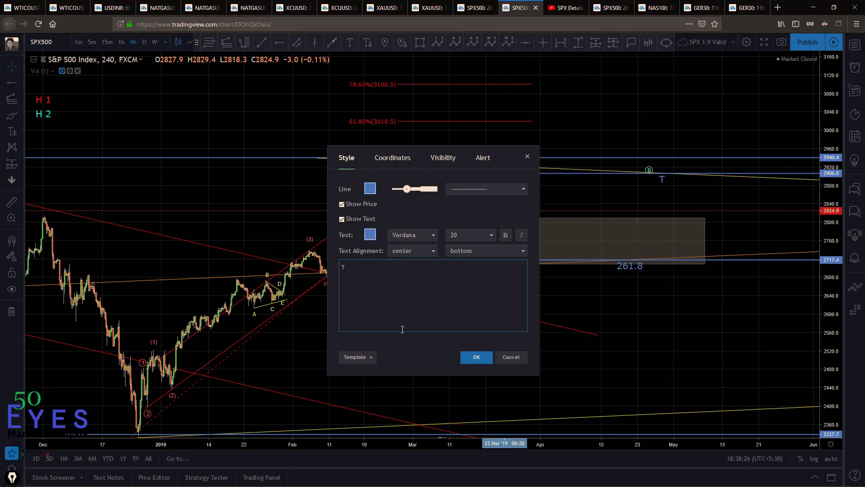
click(487, 362)
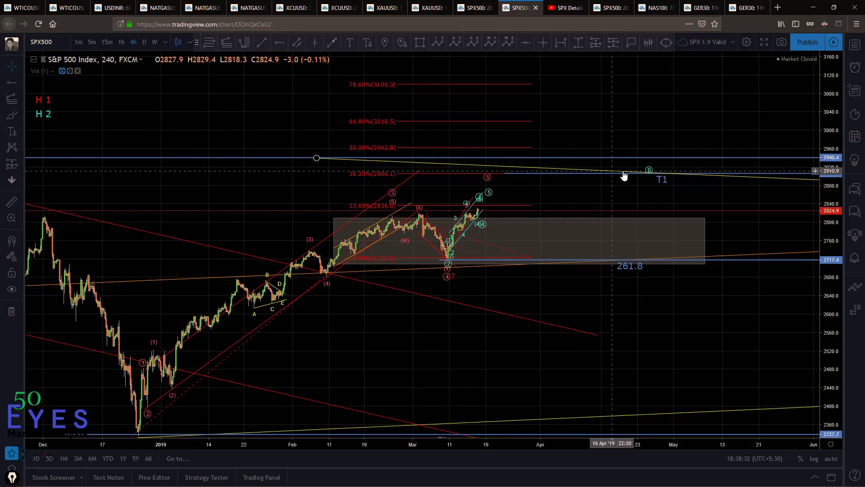
Copy the T1 ray to the 50.00% level, 2962.9, and the 61.80% level, 3018.8, labelling the 2962.9 ray T2
click(660, 175)
drag(659, 178, 662, 157)
double_click(667, 159)
key(Escape)
double_click(663, 156)
click(479, 274)
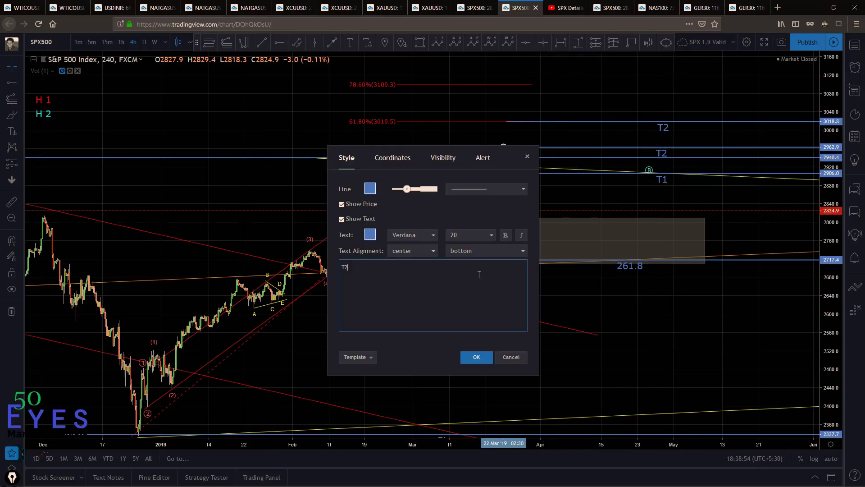
key(Escape)
Label the 3018.8 ray T3 and delete the trend-based Fibonacci extension
double_click(664, 127)
click(630, 104)
click(383, 122)
key(Delete)
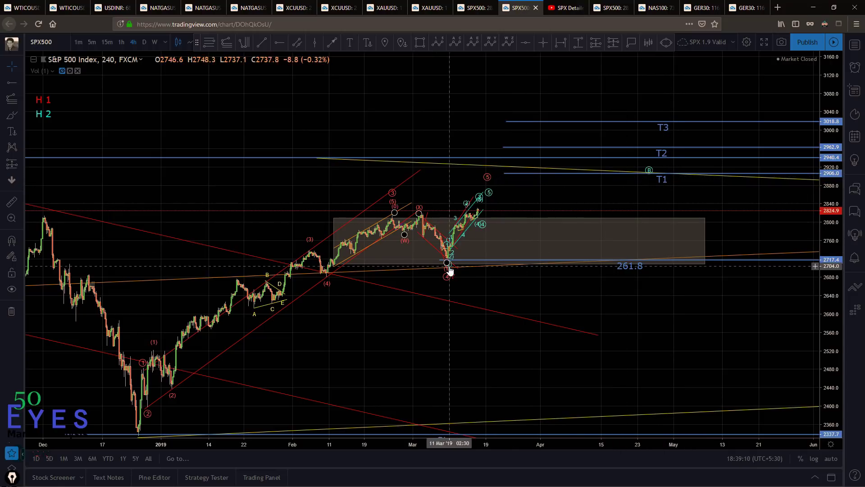
Hide all drawings, trace the rise from the March low past the latest high with the pen, and underline that low
click(12, 291)
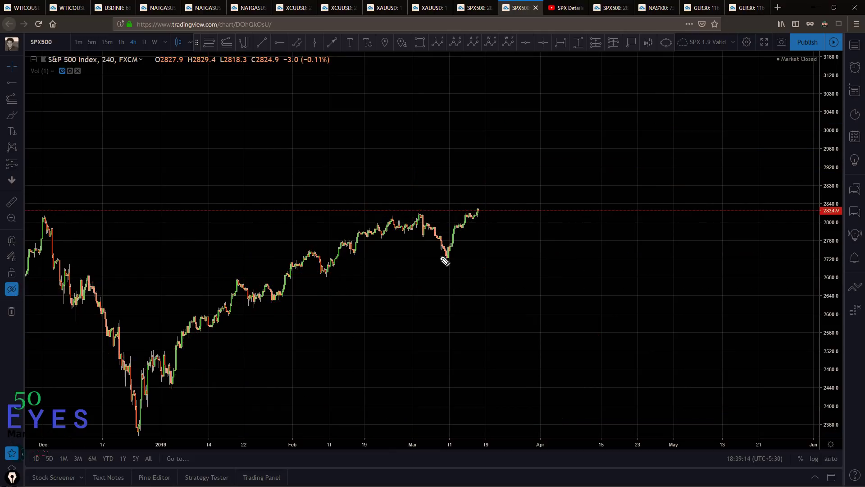
mouse_move(446, 260)
mouse_down()
mouse_move(469, 215)
mouse_move(492, 200)
mouse_up()
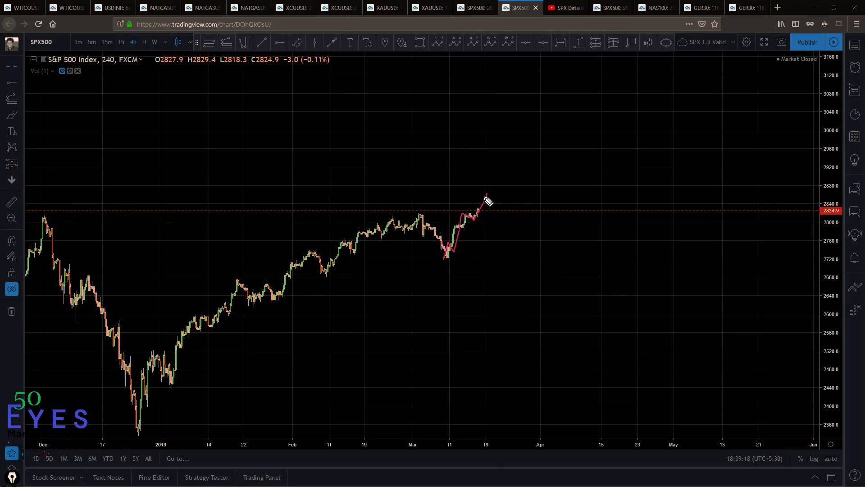
drag(436, 263, 514, 253)
mouse_move(449, 266)
mouse_down()
mouse_move(437, 259)
mouse_move(518, 265)
mouse_up()
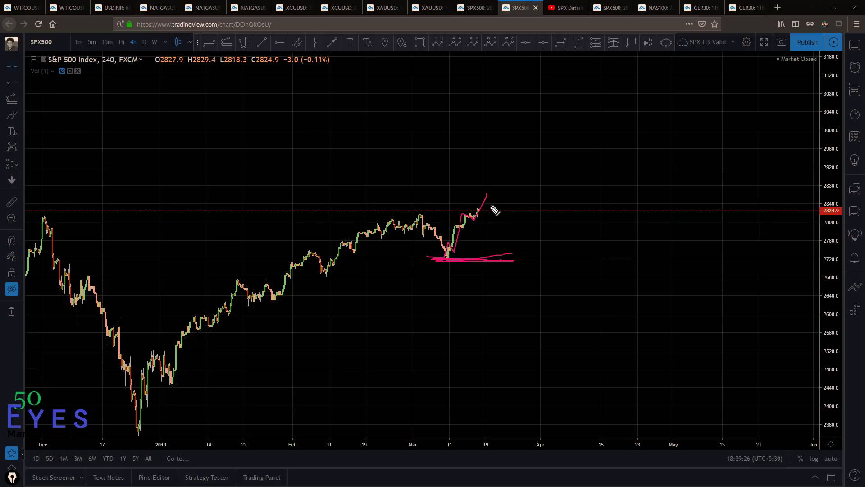
Clear the pen marks, show the drawings, then box the start of T1, circle the March rally and sketch a zigzag decline from T1
key(Escape)
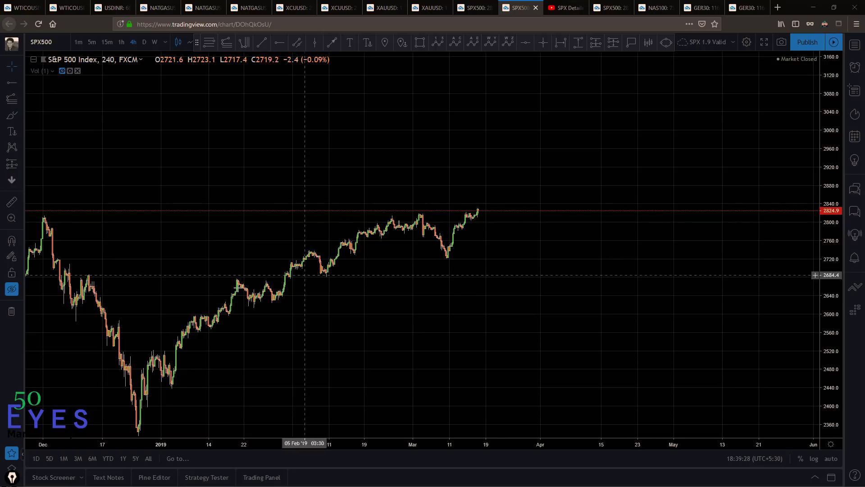
click(11, 289)
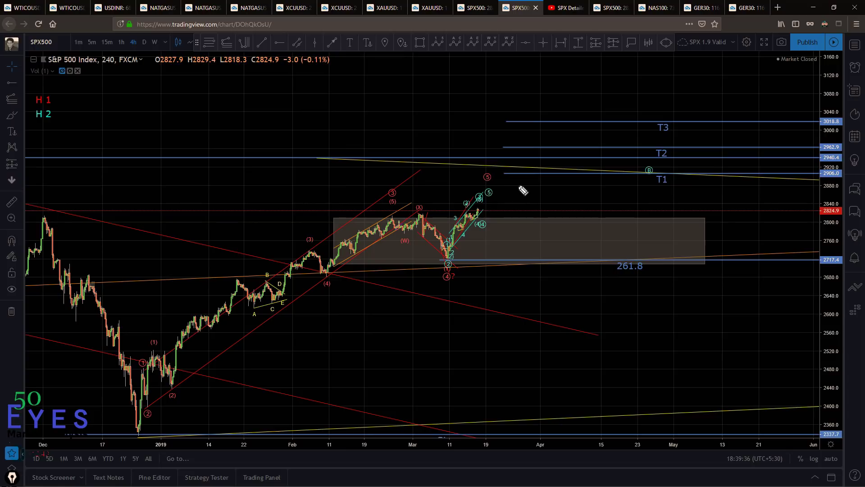
mouse_move(499, 176)
mouse_down()
mouse_move(545, 180)
mouse_move(511, 182)
mouse_up()
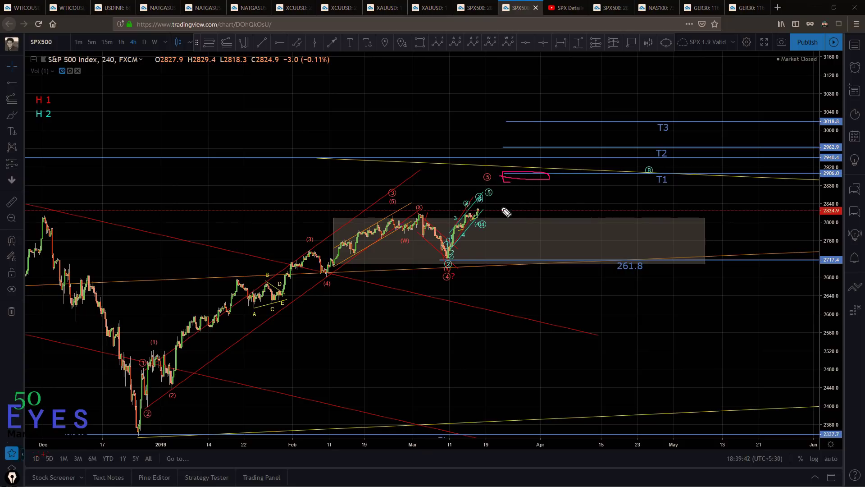
mouse_move(507, 224)
mouse_down()
mouse_move(478, 175)
mouse_move(529, 214)
mouse_up()
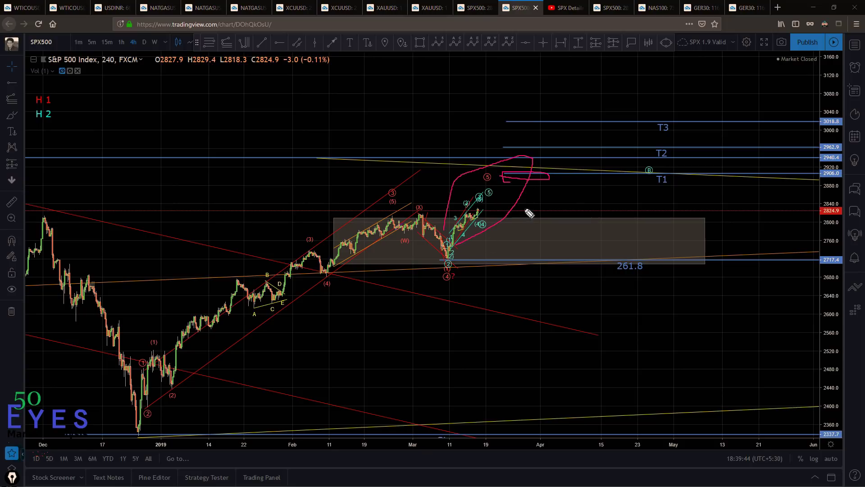
mouse_move(525, 177)
mouse_down()
mouse_move(552, 255)
mouse_move(600, 279)
mouse_move(609, 321)
mouse_up()
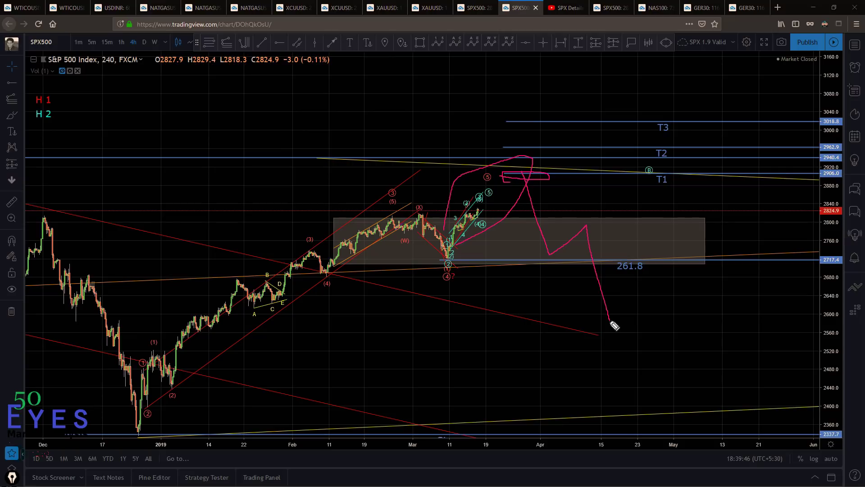
On the chart without drawings, pen-sketch a final push and three-wave drop into a boxed zone, and circle the rally from the December low
key(Escape)
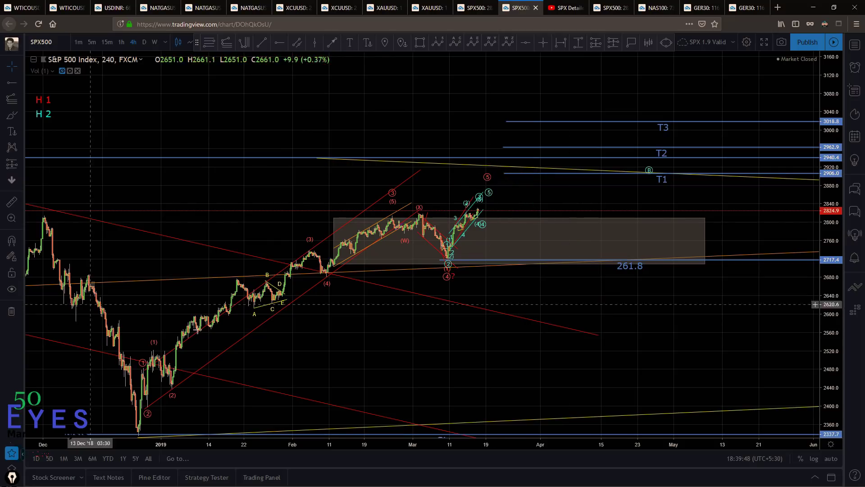
click(12, 289)
scroll(412, 329, down, 2)
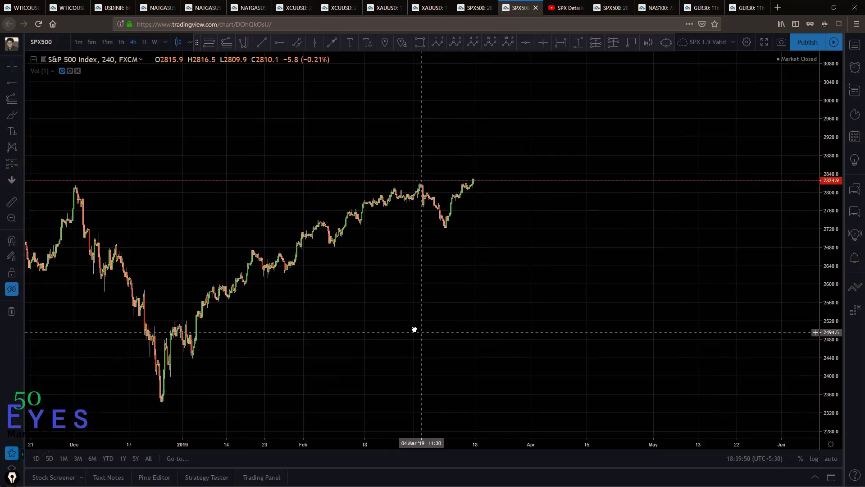
mouse_move(467, 181)
mouse_down()
mouse_move(483, 151)
mouse_move(496, 196)
mouse_move(525, 216)
mouse_move(552, 288)
mouse_up()
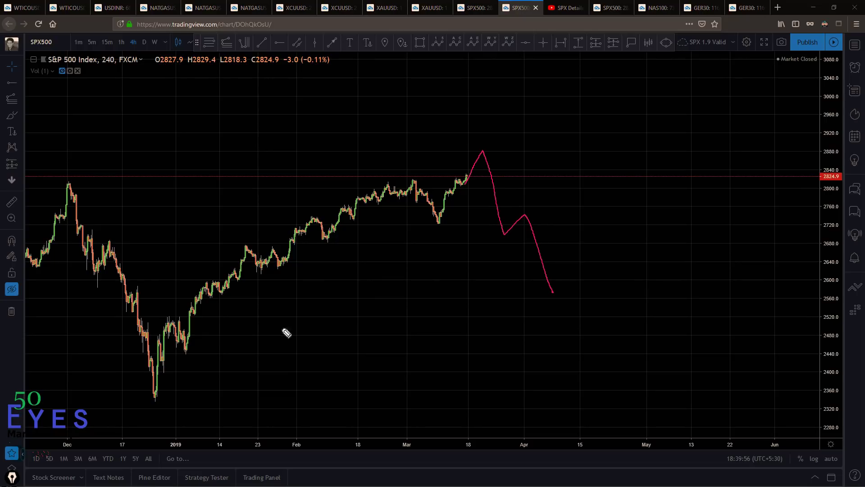
mouse_move(523, 290)
mouse_down()
mouse_move(610, 319)
mouse_move(522, 289)
mouse_up()
mouse_move(180, 401)
mouse_down()
mouse_move(346, 332)
mouse_move(479, 195)
mouse_move(326, 154)
mouse_move(148, 401)
mouse_move(237, 391)
mouse_up()
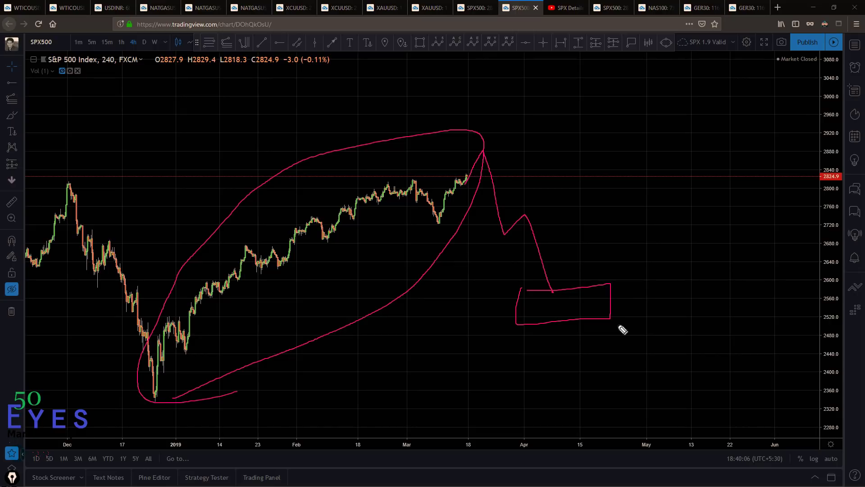
Shade the projected final push, circle the last leg from the March low, and write a circled H1 with the pen
drag(521, 292, 544, 295)
mouse_move(481, 158)
mouse_down()
mouse_move(482, 150)
mouse_move(473, 169)
mouse_move(489, 151)
mouse_move(479, 166)
mouse_up()
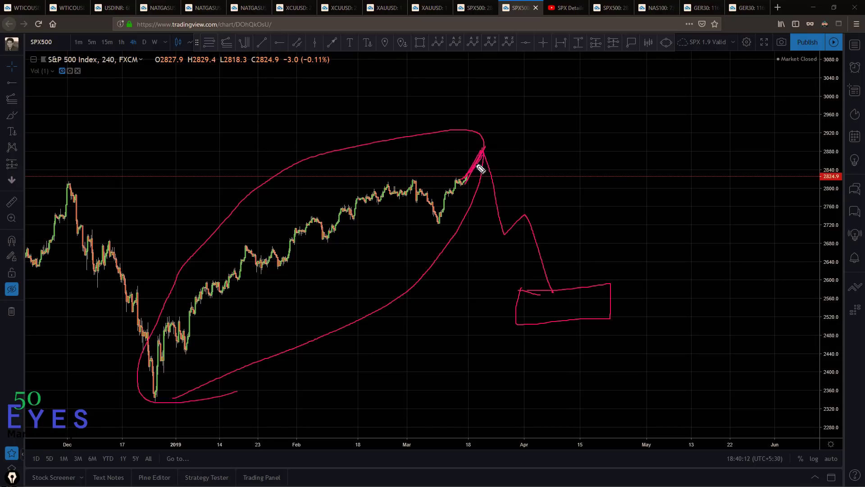
mouse_move(475, 208)
mouse_down()
mouse_move(486, 159)
mouse_move(452, 224)
mouse_move(475, 217)
mouse_up()
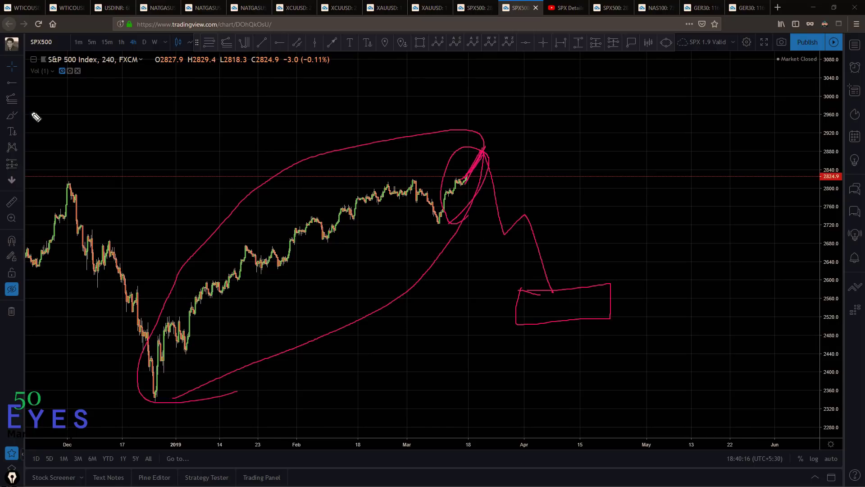
mouse_move(57, 97)
mouse_down()
mouse_move(79, 122)
mouse_move(97, 101)
mouse_move(70, 134)
mouse_up()
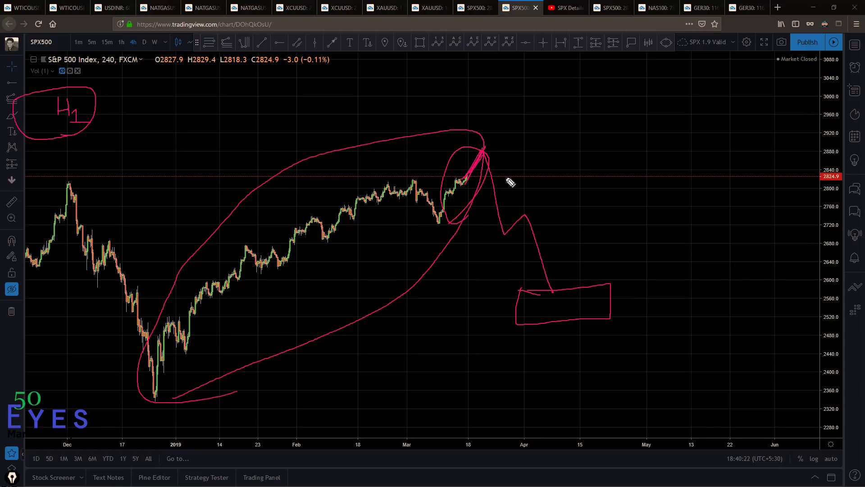
Clear the pen marks, switch to the other SPX500 chart and show its wave counts from the December low onward
key(Delete)
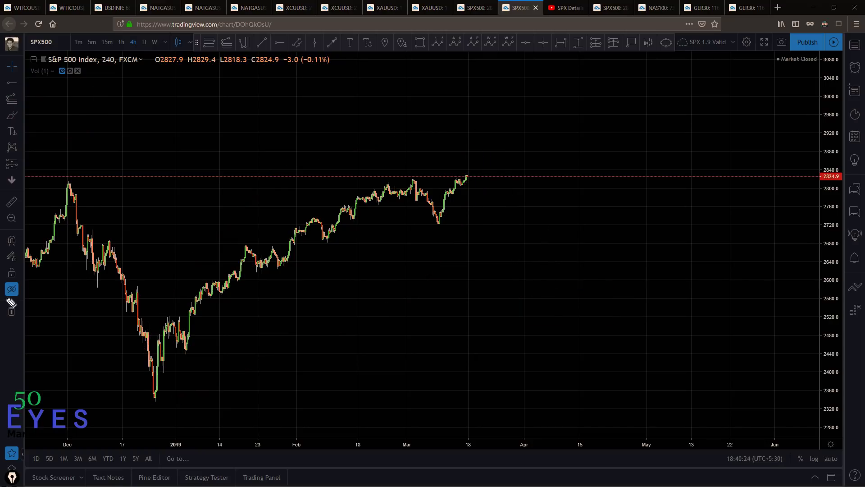
scroll(507, 255, down, 1)
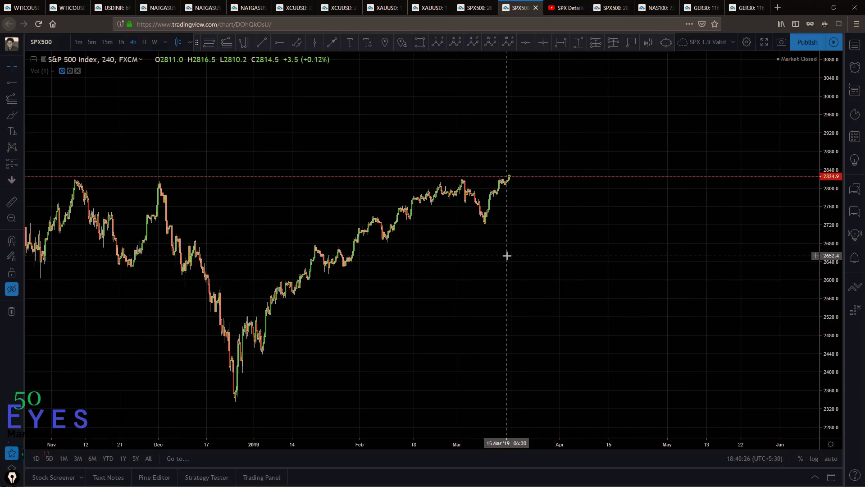
key(ctrl+shift+Tab)
scroll(509, 259, down, 3)
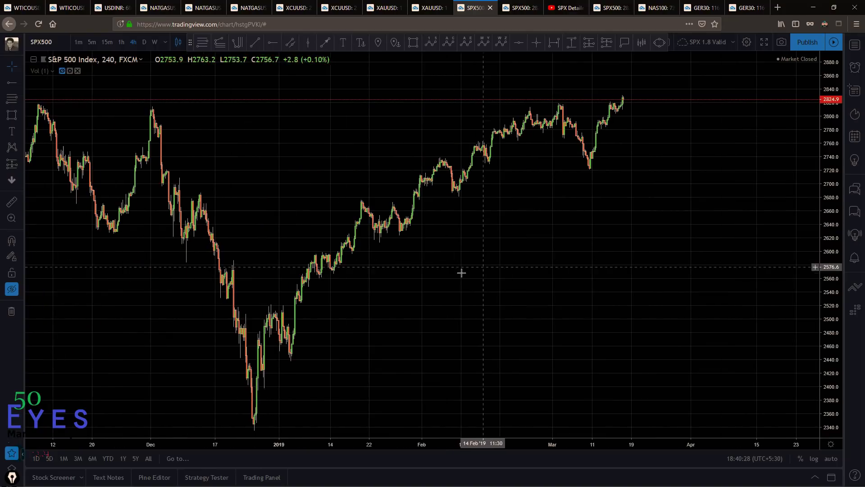
click(11, 289)
scroll(574, 284, up, 3)
drag(818, 300, 811, 311)
scroll(711, 340, down, 1)
drag(624, 330, 535, 336)
drag(455, 324, 382, 311)
scroll(415, 298, down, 1)
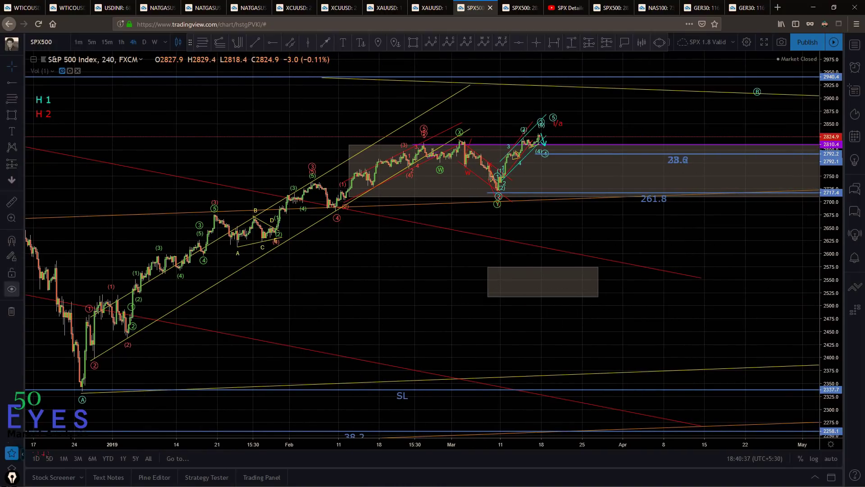
Hide the drawings and pen-sketch a rising five-wave zigzag in the empty area beyond the latest price
click(11, 290)
drag(373, 280, 361, 295)
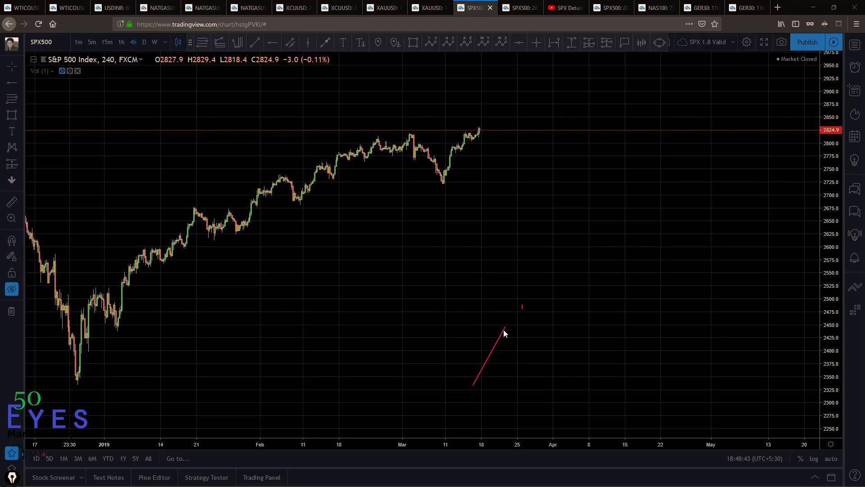
click(549, 347)
click(623, 216)
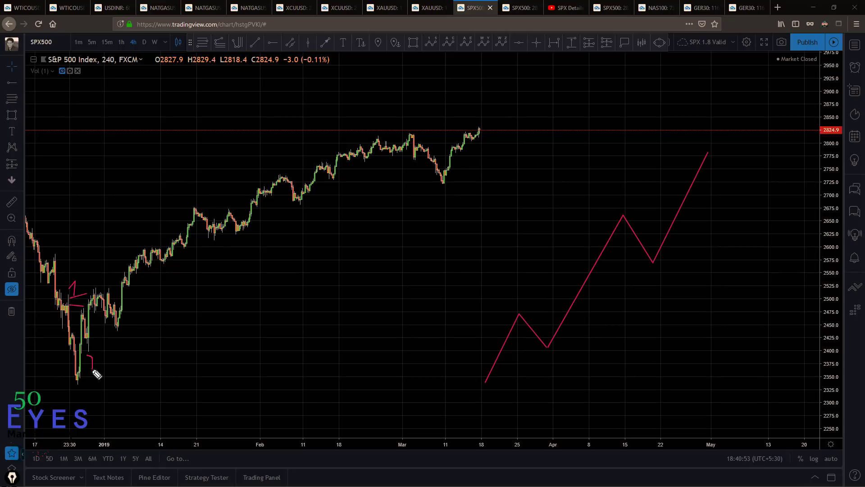
Number the waves of the rally from the December low 1 to 5 with the pen
drag(88, 372, 106, 374)
mouse_move(181, 184)
mouse_down()
mouse_move(192, 195)
mouse_move(189, 218)
mouse_up()
mouse_move(243, 263)
mouse_down()
mouse_move(242, 246)
mouse_move(265, 255)
mouse_up()
mouse_move(392, 108)
mouse_down()
mouse_move(374, 116)
mouse_move(372, 138)
mouse_up()
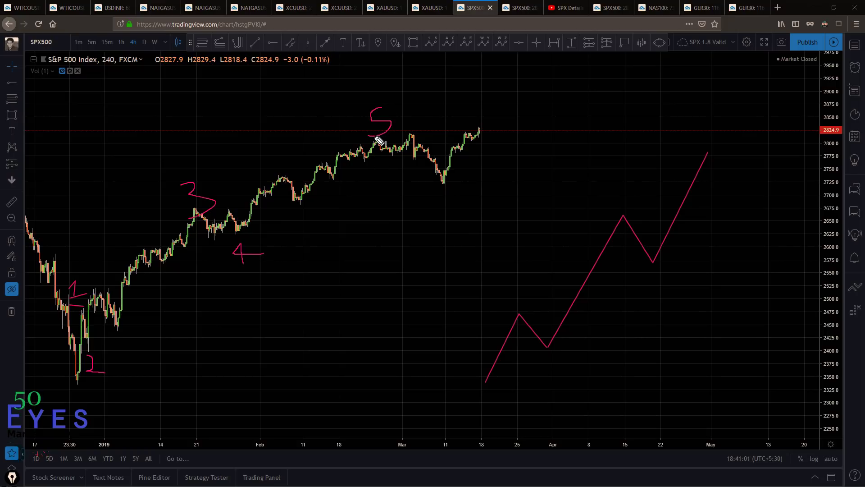
Write a circled A/1 above the wave 5 high and circle the handwritten 5
mouse_move(351, 98)
mouse_down()
mouse_move(353, 86)
mouse_move(373, 101)
mouse_move(351, 96)
mouse_move(387, 68)
mouse_move(391, 97)
mouse_move(437, 89)
mouse_move(370, 135)
mouse_move(397, 135)
mouse_up()
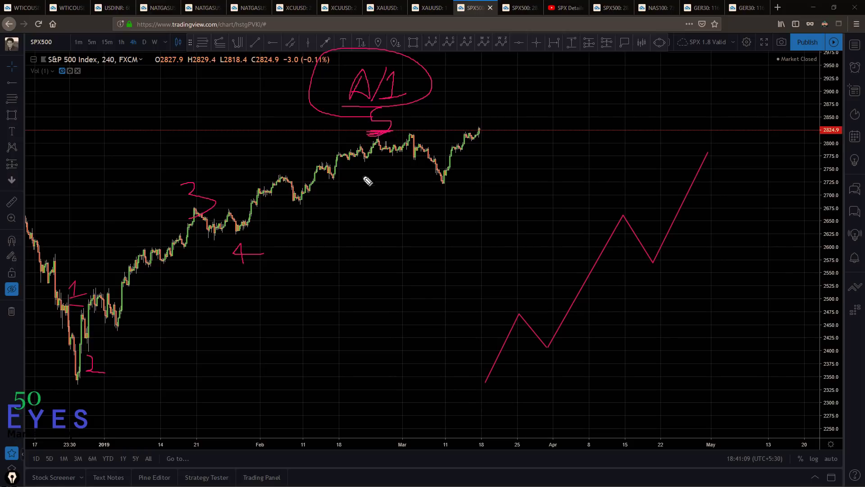
mouse_move(497, 80)
mouse_down()
mouse_move(499, 93)
mouse_move(482, 102)
mouse_up()
drag(481, 133, 495, 109)
mouse_move(374, 139)
mouse_down()
mouse_move(397, 116)
mouse_move(367, 131)
mouse_up()
Underscore the peak of the sketched five-wave zigzag and write A/1 above it
drag(686, 152, 724, 146)
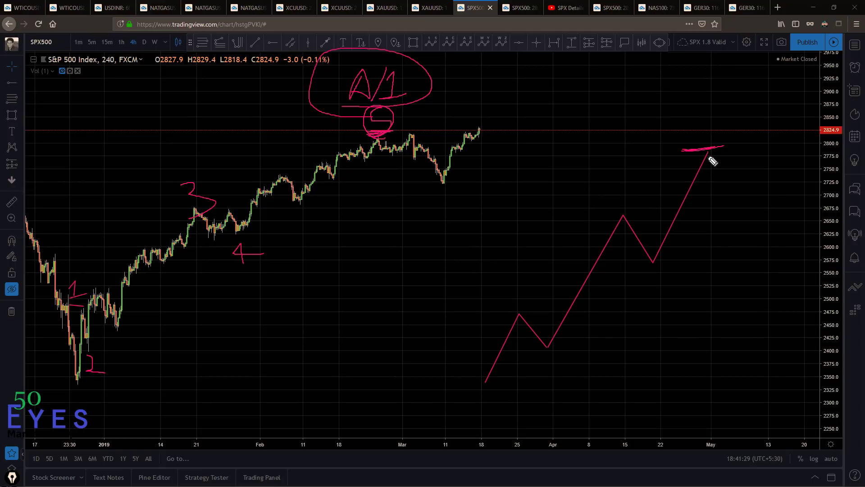
mouse_move(681, 108)
mouse_down()
mouse_move(678, 131)
mouse_move(692, 135)
mouse_up()
drag(678, 125, 692, 137)
mouse_move(705, 112)
mouse_down()
mouse_move(710, 106)
mouse_move(703, 124)
mouse_move(718, 121)
mouse_up()
Sketch a three-wave decline from the zigzag's peak, label its low B/2, and draw a long upward arrow from there
drag(749, 260, 744, 233)
drag(743, 238, 753, 266)
mouse_move(771, 235)
mouse_down()
mouse_move(764, 271)
mouse_move(801, 271)
mouse_up()
mouse_move(708, 152)
mouse_down()
mouse_move(736, 182)
mouse_move(750, 226)
mouse_up()
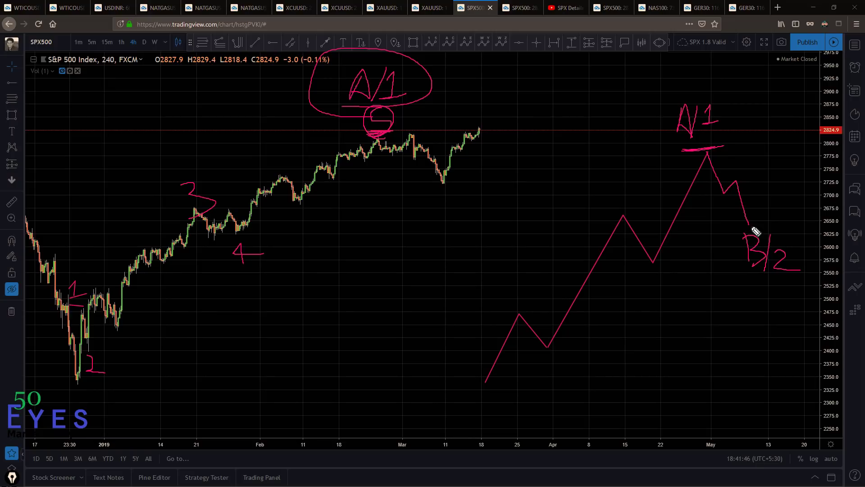
mouse_move(769, 212)
mouse_down()
mouse_move(796, 78)
mouse_move(813, 98)
mouse_up()
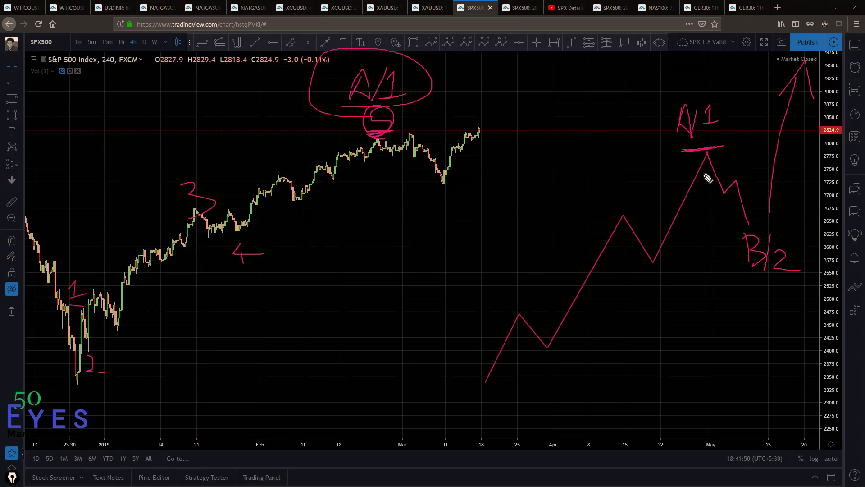
Undo the last pen stroke, mark the B/2 low with more strokes, and clear all pen annotations
key(ctrl+z)
mouse_move(753, 233)
mouse_down()
mouse_move(736, 277)
mouse_move(790, 289)
mouse_move(749, 234)
mouse_up()
drag(699, 228, 748, 228)
key(Escape)
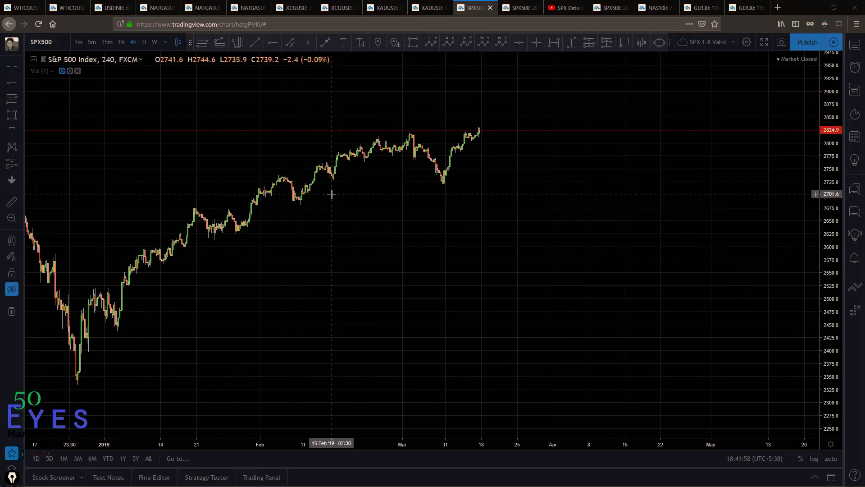
Write A/1 at the February high and B/2 under the March low, and trace the three-wave decline between them
key(ctrl+shift+3)
key(Escape)
key(ctrl+shift+3)
mouse_move(378, 115)
mouse_down()
mouse_move(379, 133)
mouse_move(388, 132)
mouse_move(358, 134)
mouse_up()
mouse_move(368, 97)
mouse_down()
mouse_move(359, 136)
mouse_move(391, 159)
mouse_move(410, 136)
mouse_move(439, 182)
mouse_move(432, 212)
mouse_move(441, 201)
mouse_move(439, 218)
mouse_move(473, 214)
mouse_up()
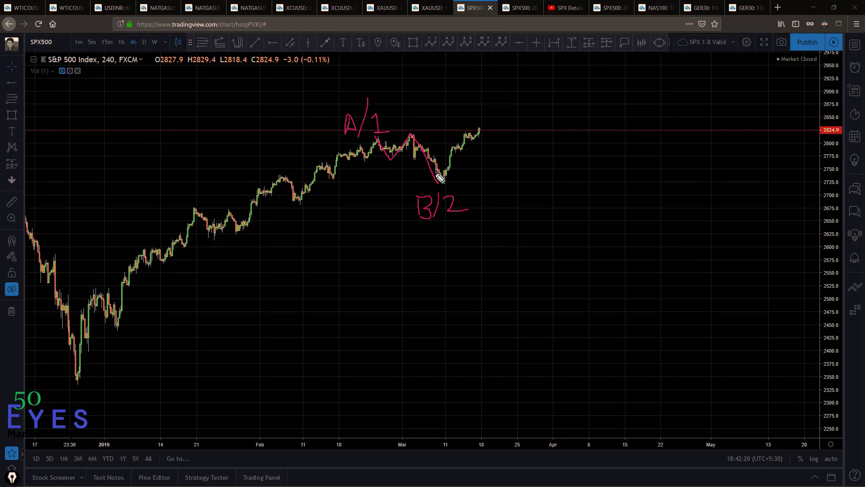
Write H2-1 with the pen, box and underline the B/2 area under the March low, and clear the annotations
mouse_move(58, 96)
mouse_down()
mouse_move(55, 123)
mouse_move(80, 111)
mouse_move(68, 123)
mouse_move(96, 122)
mouse_move(132, 107)
mouse_move(133, 126)
mouse_up()
drag(121, 127, 149, 122)
mouse_move(435, 196)
mouse_down()
mouse_move(463, 188)
mouse_move(472, 229)
mouse_move(447, 203)
mouse_up()
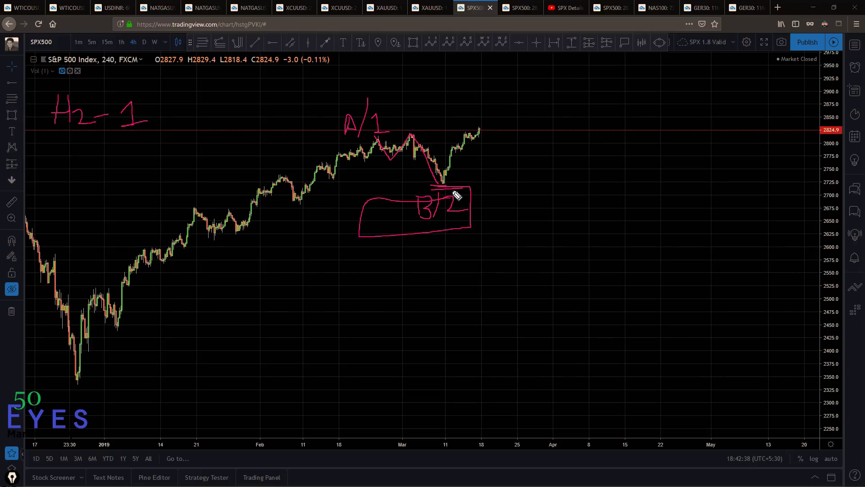
drag(445, 191, 474, 188)
key(Escape)
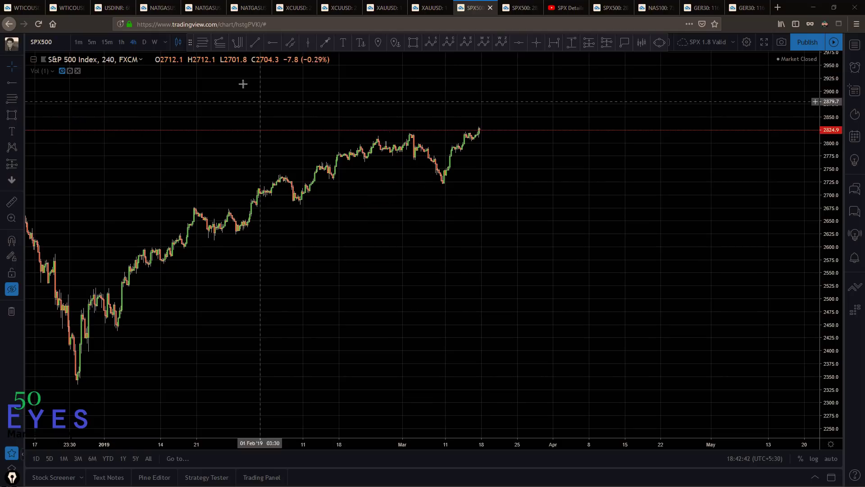
Draw a Fibonacci retracement from the December low, 2335.0, to the March high, 2817.1, with the hidden drawings shown again
click(200, 44)
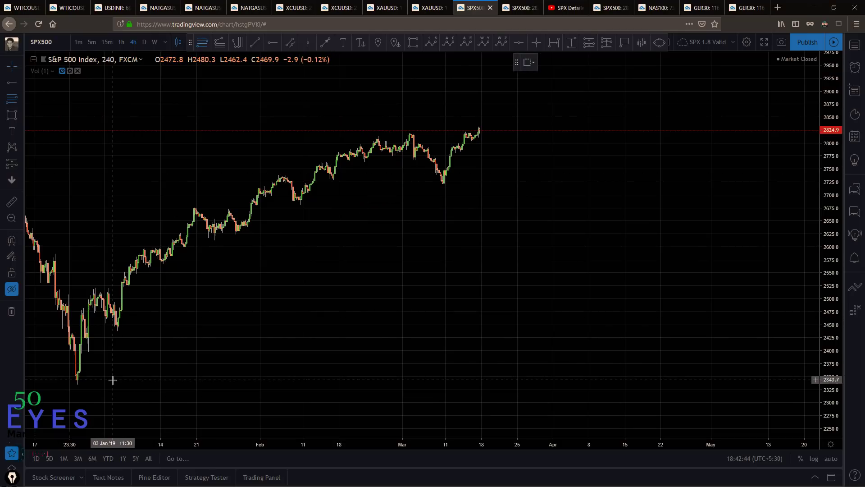
key(ctrl+alt+h)
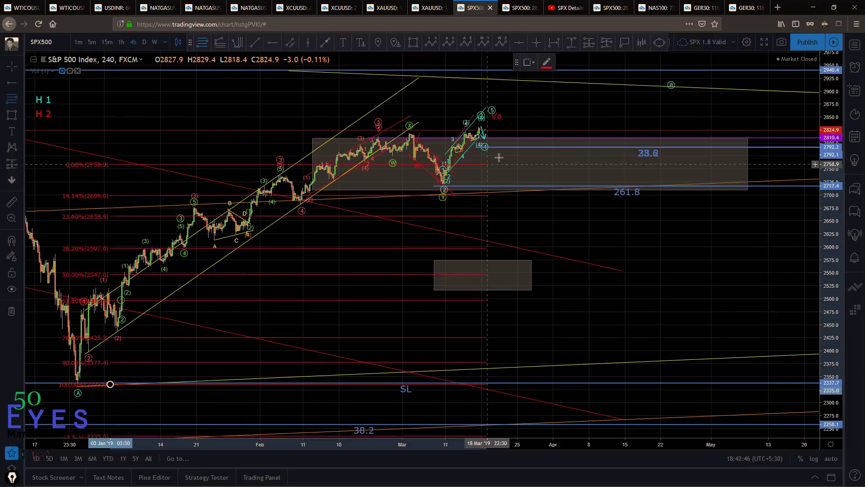
click(538, 134)
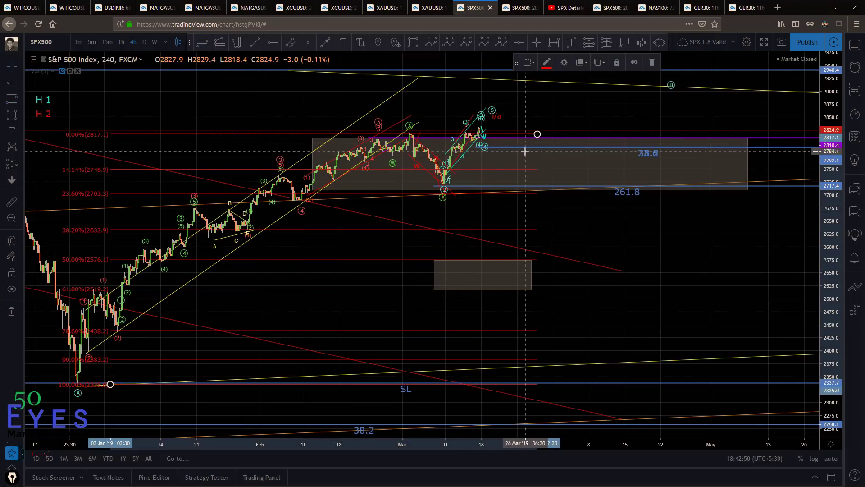
Delete the Fibonacci retracement from the chart and hide all drawings
key(Delete)
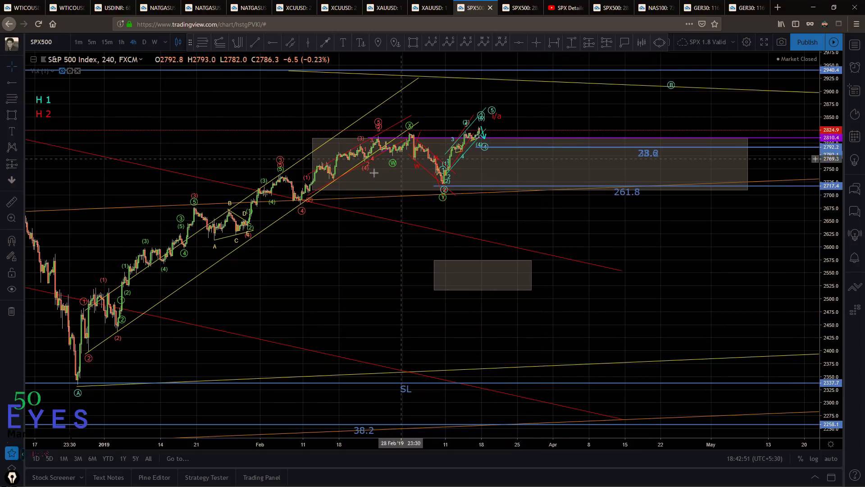
click(12, 290)
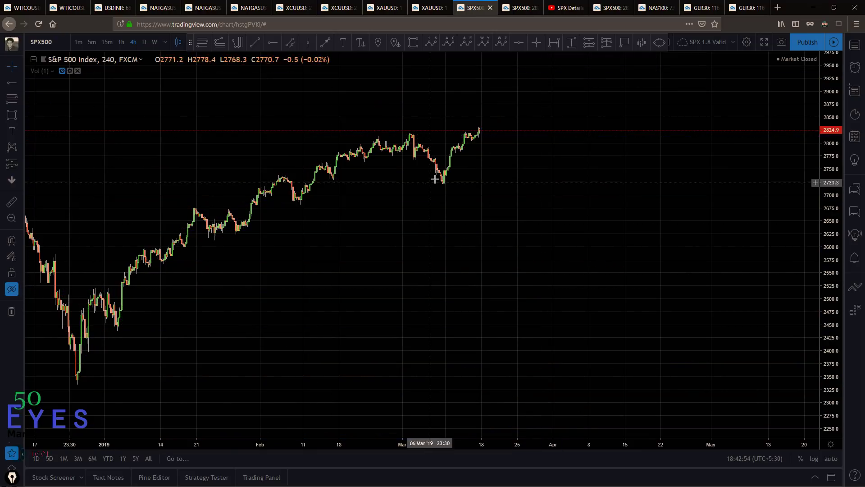
Write A/1 at the February high and B/2 under the March low, and draw a long rising arrow beyond the latest price
mouse_move(360, 134)
mouse_down()
mouse_move(373, 135)
mouse_move(376, 111)
mouse_move(387, 137)
mouse_move(359, 149)
mouse_up()
drag(370, 113, 371, 154)
mouse_move(435, 195)
mouse_down()
mouse_move(437, 214)
mouse_move(446, 208)
mouse_move(438, 220)
mouse_up()
mouse_move(463, 186)
mouse_down()
mouse_move(457, 228)
mouse_move(513, 230)
mouse_up()
drag(468, 167, 546, 54)
mouse_move(486, 83)
mouse_down()
mouse_move(545, 45)
mouse_move(551, 76)
mouse_up()
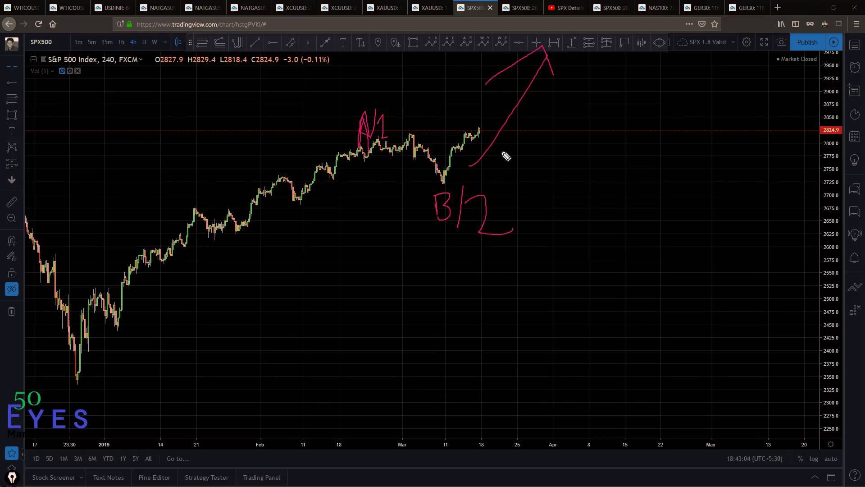
Write H2-1 with the pen above the December decline and encircle the H2 part
drag(40, 88, 40, 109)
mouse_move(40, 103)
mouse_down()
mouse_move(64, 97)
mouse_move(58, 108)
mouse_up()
mouse_move(57, 105)
mouse_down()
mouse_move(78, 120)
mouse_move(97, 117)
mouse_up()
mouse_move(63, 128)
mouse_down()
mouse_move(51, 79)
mouse_move(96, 138)
mouse_up()
mouse_move(108, 108)
mouse_down()
mouse_move(144, 103)
mouse_move(149, 120)
mouse_move(167, 116)
mouse_up()
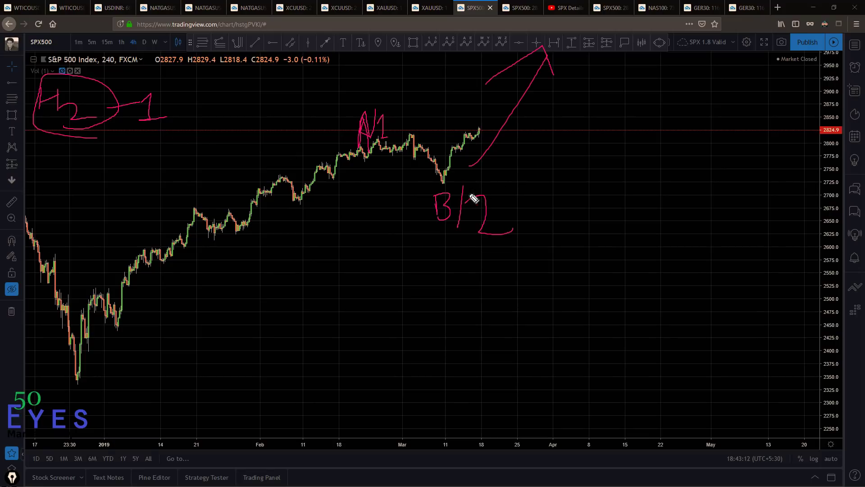
Trace over the 2 of B/2, write and encircle H2-2 under H2-1, and cross strokes through the B/2 area
mouse_move(471, 204)
mouse_down()
mouse_move(494, 194)
mouse_move(510, 236)
mouse_up()
drag(474, 203, 516, 226)
mouse_move(58, 145)
mouse_down()
mouse_move(60, 174)
mouse_move(106, 184)
mouse_move(119, 150)
mouse_move(132, 170)
mouse_up()
mouse_move(81, 193)
mouse_down()
mouse_move(12, 170)
mouse_move(83, 198)
mouse_up()
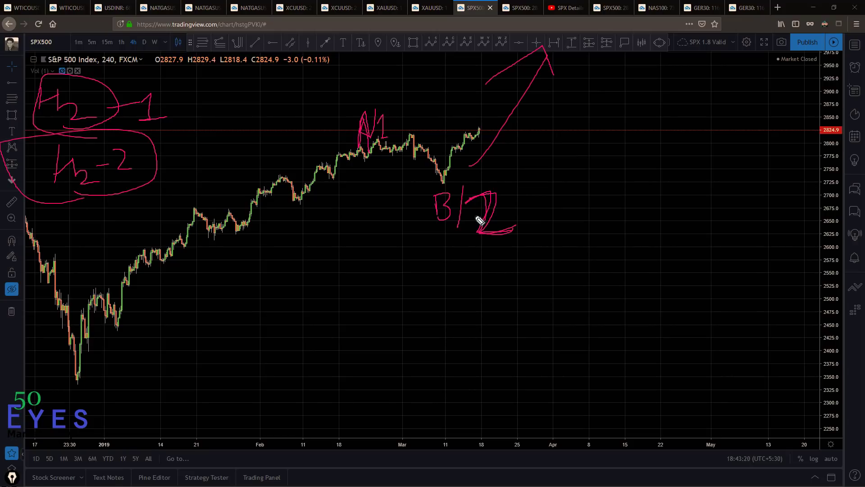
mouse_move(494, 175)
mouse_down()
mouse_move(473, 261)
mouse_move(529, 280)
mouse_up()
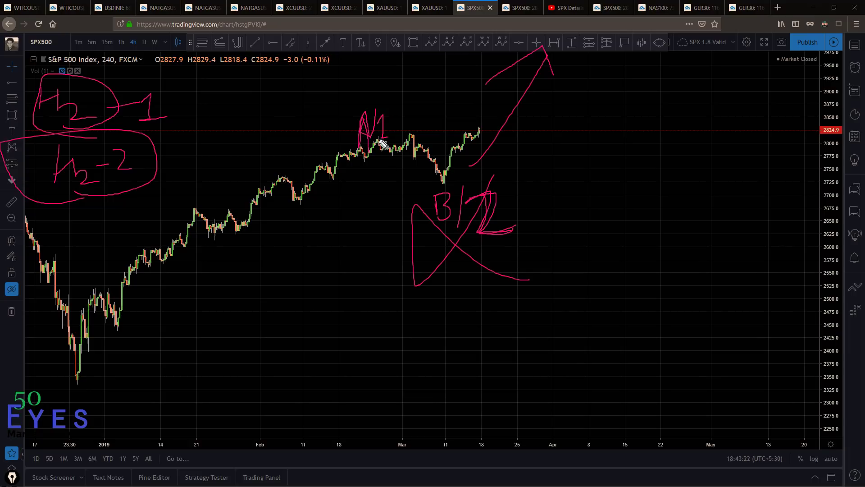
Sketch a zigzag from A/1 through the March low and latest high, undo it, and clear all pen annotations
mouse_move(379, 137)
mouse_down()
mouse_move(471, 144)
mouse_move(526, 167)
mouse_up()
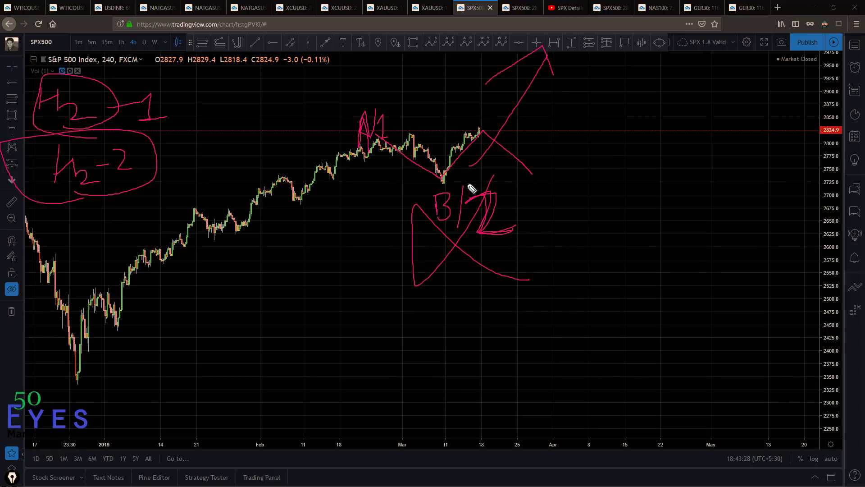
key(ctrl+z)
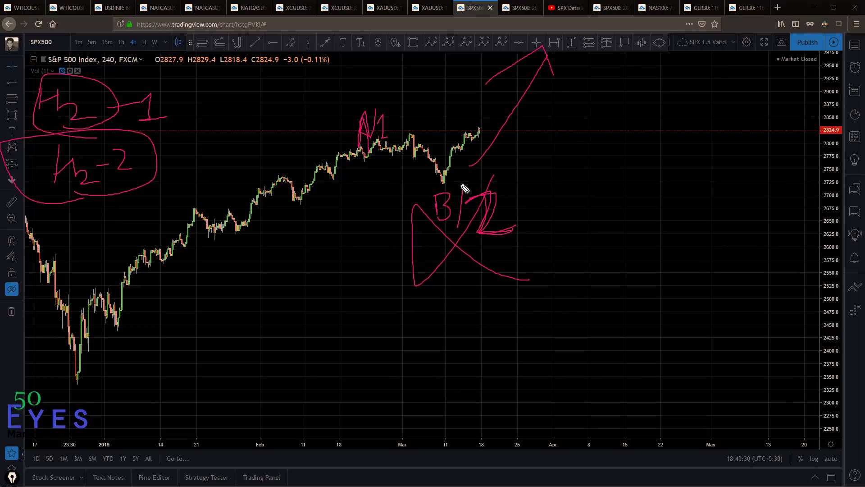
key(ctrl+shift+7)
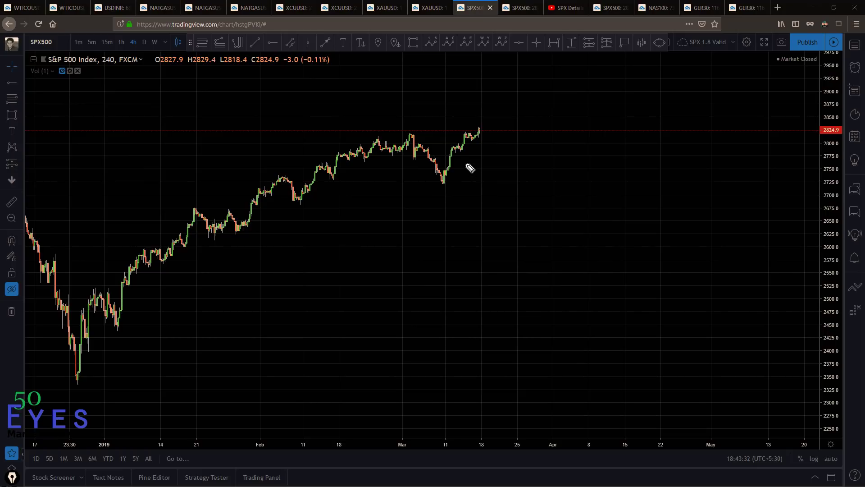
Sketch a sideways arrow followed by a rising arrow, write and encircle H2 SIDE + up arrow as the note, and leave the pen
mouse_move(474, 164)
mouse_down()
mouse_move(549, 169)
mouse_move(538, 183)
mouse_up()
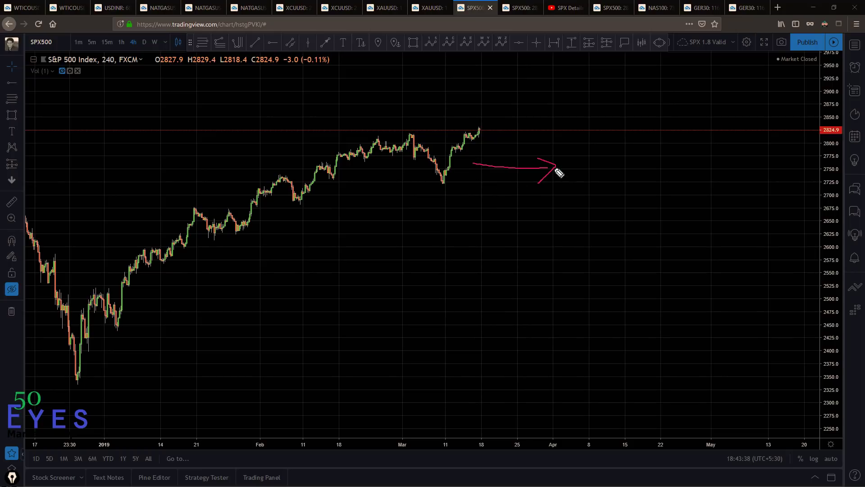
mouse_move(563, 182)
mouse_down()
mouse_move(627, 63)
mouse_move(631, 80)
mouse_up()
drag(672, 161, 676, 194)
mouse_move(671, 187)
mouse_down()
mouse_move(690, 180)
mouse_move(692, 193)
mouse_move(718, 206)
mouse_up()
mouse_move(661, 229)
mouse_down()
mouse_move(659, 259)
mouse_move(672, 253)
mouse_up()
mouse_move(685, 238)
mouse_down()
mouse_move(703, 248)
mouse_move(713, 223)
mouse_move(753, 238)
mouse_up()
drag(740, 221, 742, 260)
mouse_move(771, 222)
mouse_down()
mouse_move(769, 251)
mouse_move(783, 229)
mouse_up()
mouse_move(734, 139)
mouse_down()
mouse_move(698, 144)
mouse_move(651, 191)
mouse_move(662, 299)
mouse_move(804, 266)
mouse_move(675, 136)
mouse_move(644, 134)
mouse_up()
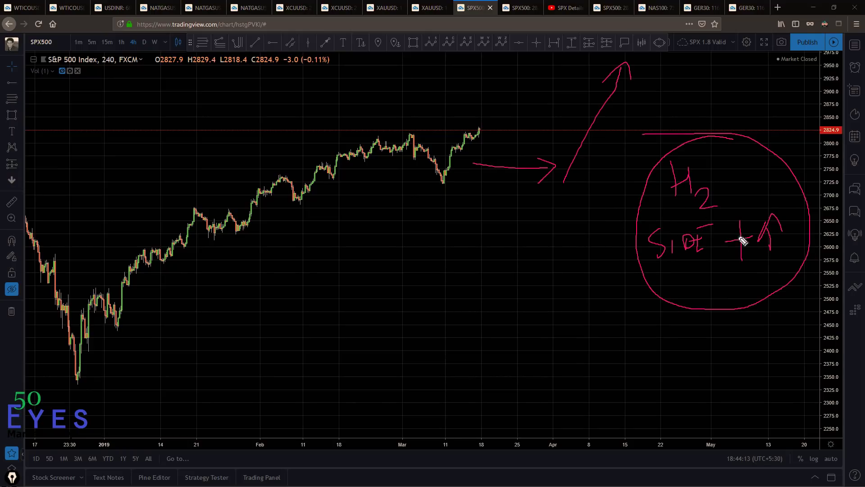
key(Escape)
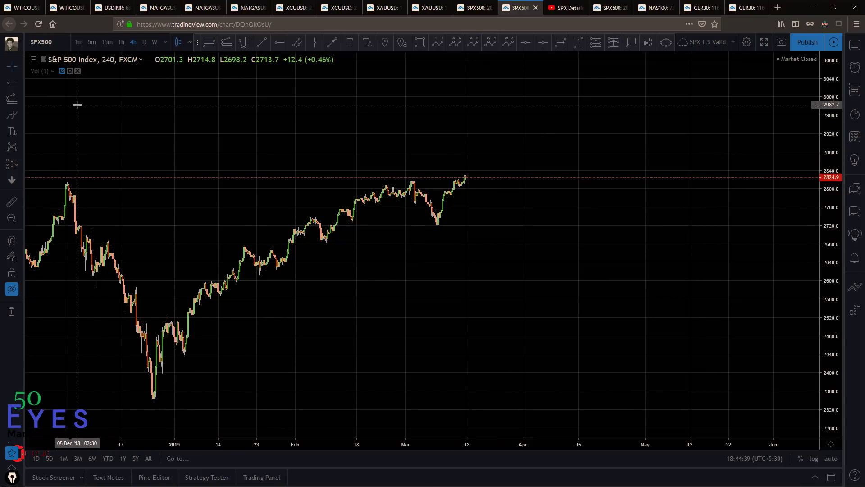
On the next SPX500 chart, write H1 and label the waves 1 and 2 near the December low, 3 at the February high and 4 under the March low
mouse_move(42, 89)
mouse_down()
mouse_move(46, 113)
mouse_move(60, 103)
mouse_move(84, 114)
mouse_move(104, 100)
mouse_up()
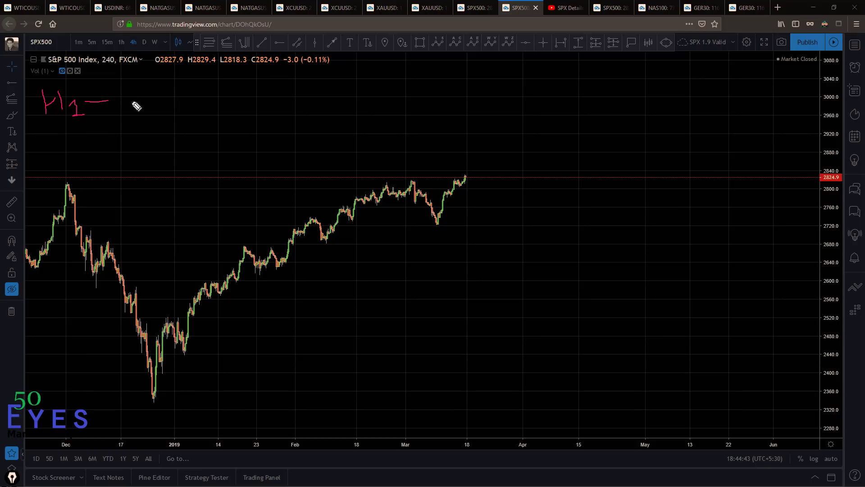
mouse_move(144, 319)
mouse_down()
mouse_move(150, 311)
mouse_move(144, 346)
mouse_up()
drag(142, 344, 170, 340)
mouse_move(156, 375)
mouse_down()
mouse_move(168, 399)
mouse_move(206, 391)
mouse_up()
mouse_move(380, 153)
mouse_down()
mouse_move(392, 155)
mouse_move(364, 194)
mouse_up()
drag(438, 227, 454, 240)
drag(438, 227, 440, 254)
Sketch a sideways, rising and falling arrow path into a target box, encircle the whole rally, and clear the pen annotations
drag(462, 197, 533, 194)
mouse_move(515, 186)
mouse_down()
mouse_move(533, 193)
mouse_move(521, 206)
mouse_move(561, 165)
mouse_move(571, 139)
mouse_move(613, 278)
mouse_move(631, 247)
mouse_up()
mouse_move(582, 273)
mouse_down()
mouse_move(655, 272)
mouse_move(578, 284)
mouse_move(591, 278)
mouse_up()
drag(234, 354, 428, 80)
drag(356, 112, 251, 361)
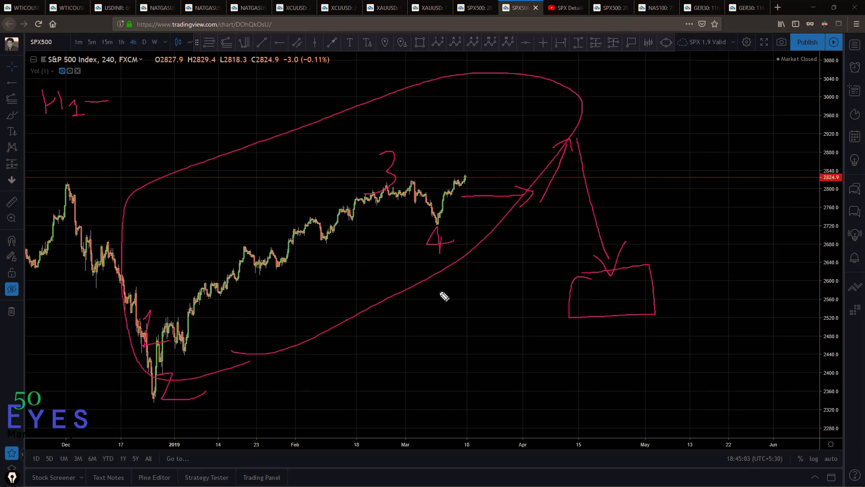
key(Escape)
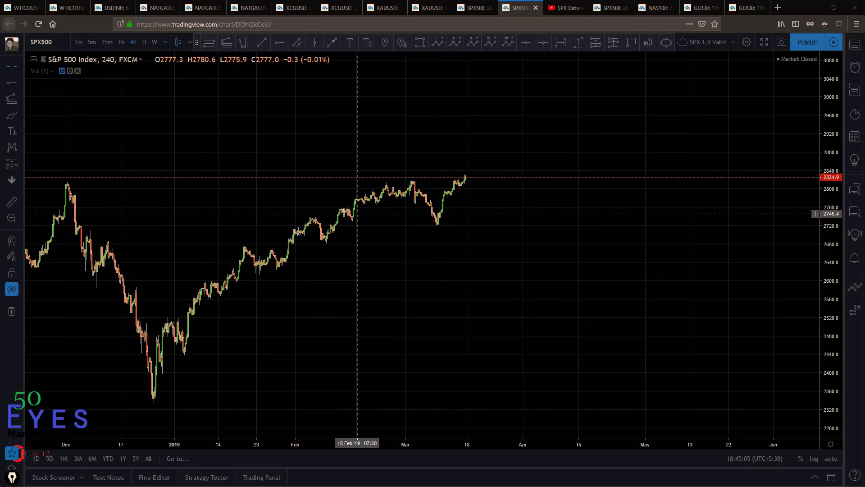
Show the hidden drawings again and review the H1 and H2 wave counts against targets T1, T2 and T3
click(11, 289)
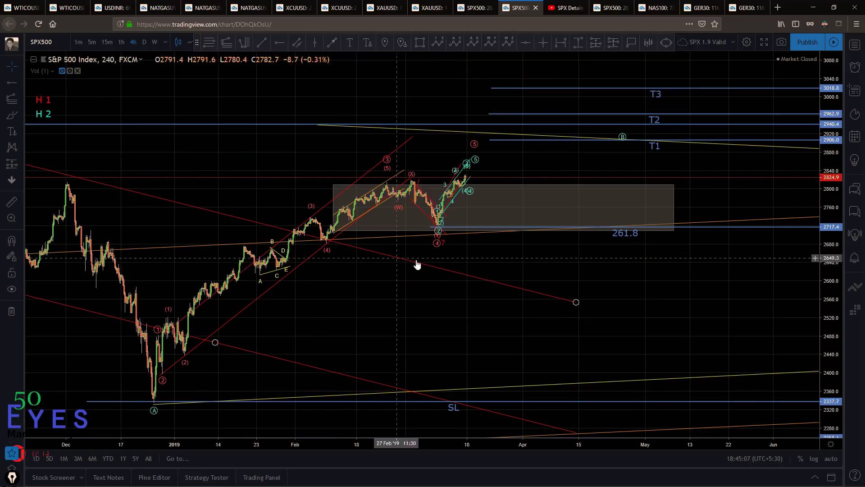
drag(489, 250, 505, 253)
click(479, 189)
drag(609, 163, 541, 176)
click(630, 110)
scroll(637, 161, up, 3)
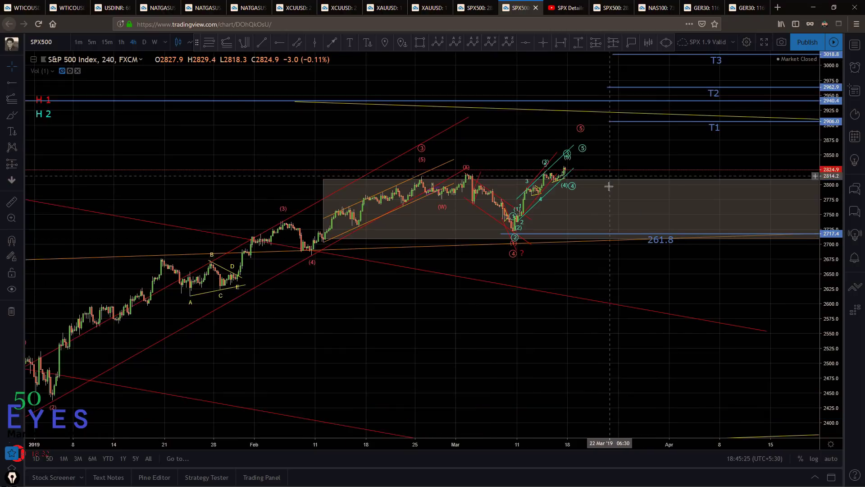
drag(610, 155, 545, 177)
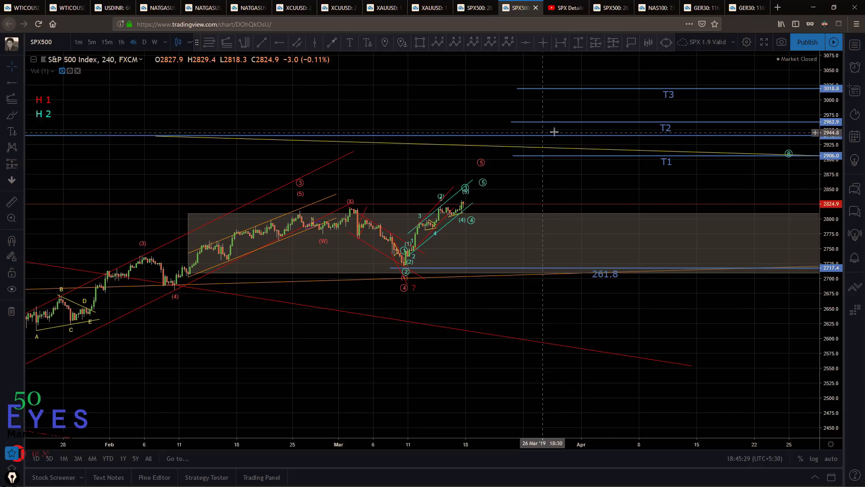
scroll(570, 189, down, 2)
scroll(545, 192, up, 2)
drag(545, 191, 768, 263)
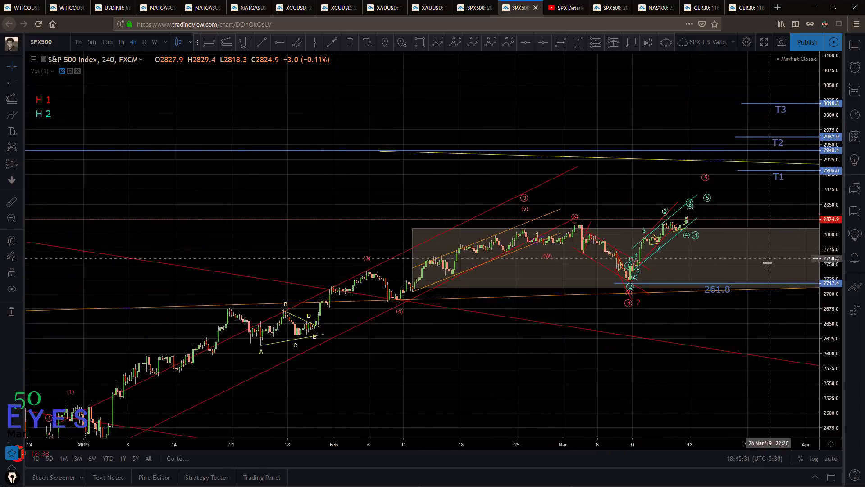
Examine the wave count inside the rising channel from the March low and its distance to target T1
scroll(815, 346, up, 4)
drag(829, 354, 787, 142)
scroll(668, 228, up, 6)
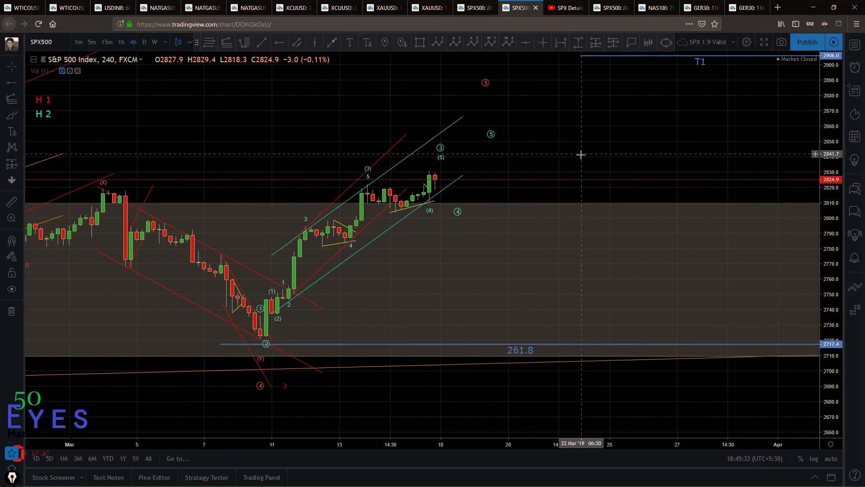
drag(459, 176, 583, 219)
scroll(585, 219, up, 2)
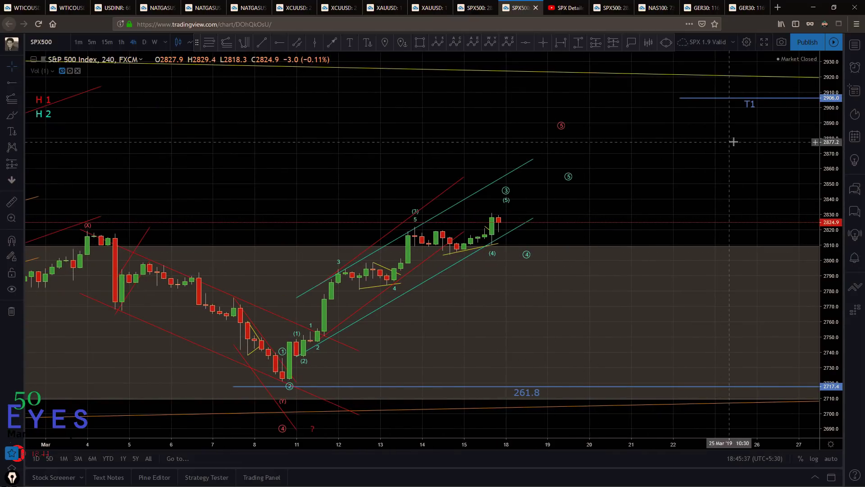
drag(735, 141, 573, 127)
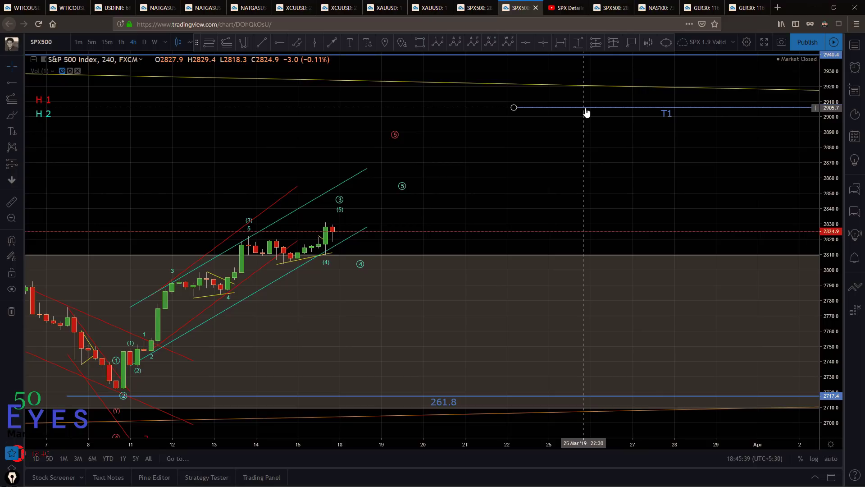
scroll(606, 137, down, 5)
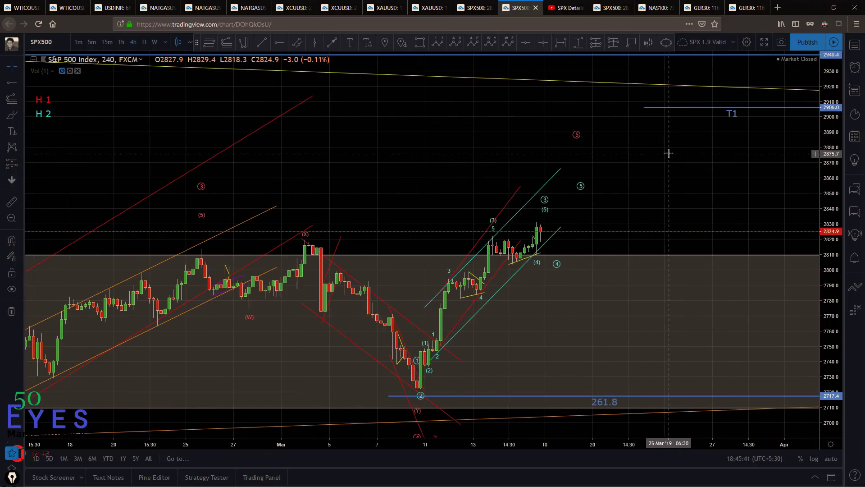
scroll(721, 176, down, 2)
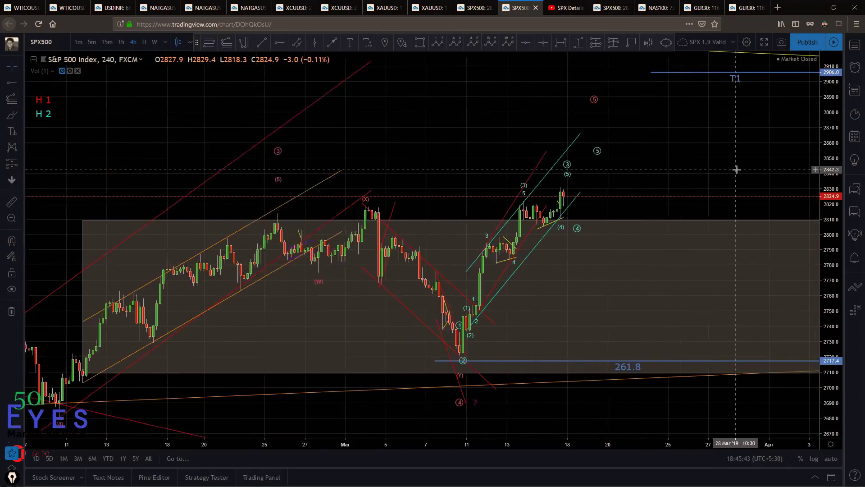
Examine the whole rally since January together with the T1–T3 target lines and the 261.8 level
scroll(736, 178, down, 6)
drag(757, 168, 650, 145)
scroll(659, 168, up, 5)
scroll(618, 267, down, 5)
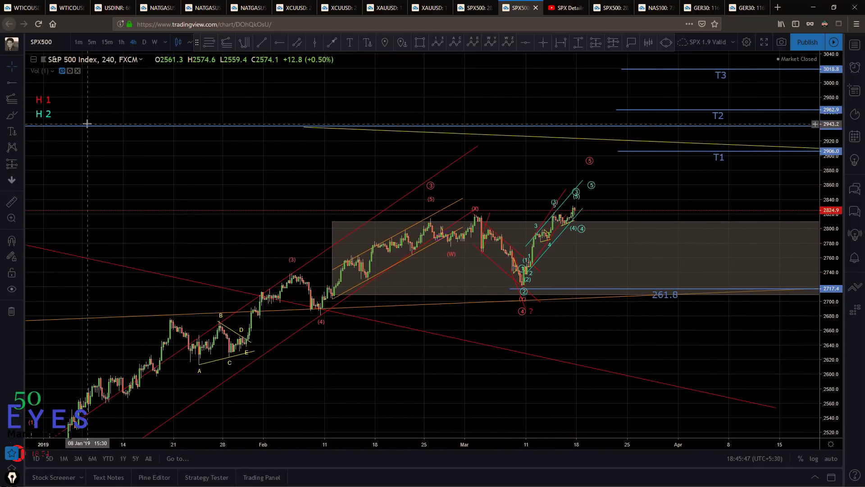
scroll(599, 340, up, 1)
drag(599, 340, 491, 273)
scroll(491, 272, down, 3)
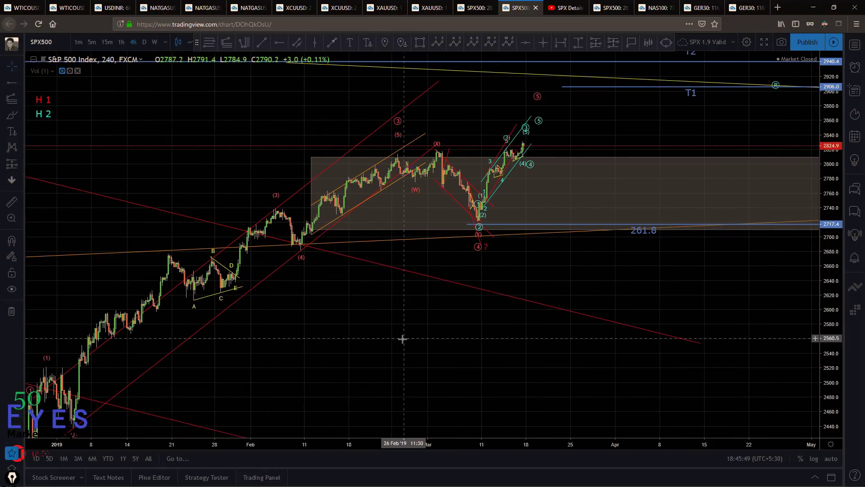
drag(403, 339, 423, 322)
scroll(549, 286, down, 1)
drag(536, 306, 480, 345)
scroll(500, 291, up, 2)
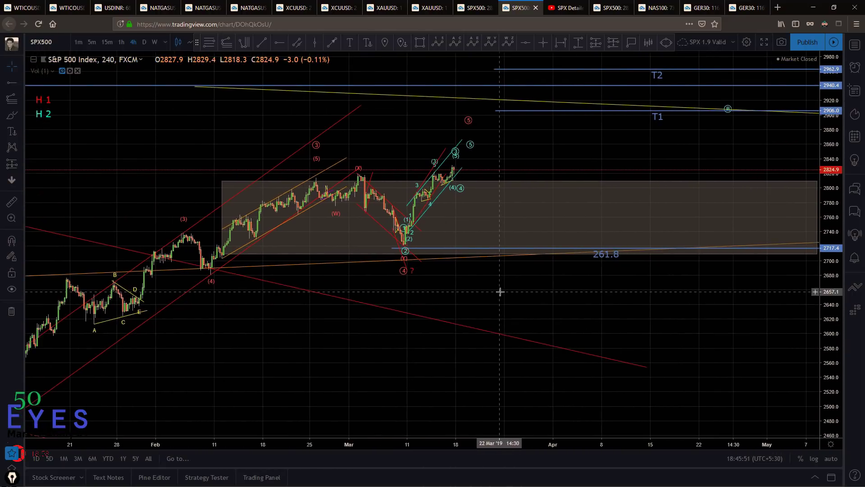
drag(501, 292, 620, 361)
scroll(634, 371, up, 8)
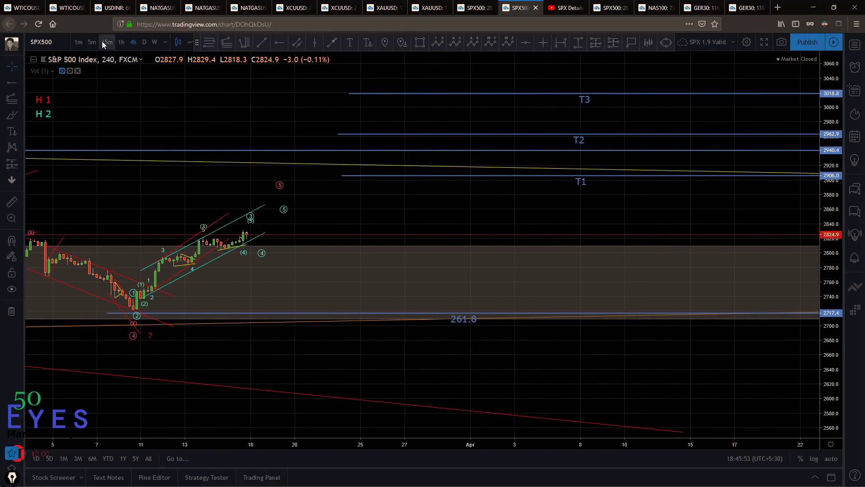
Encircle the wave count from the March low with the pen, draw a short downward arrow beside it, and clear the annotations
scroll(305, 260, down, 1)
mouse_move(400, 161)
mouse_down()
mouse_move(319, 199)
mouse_move(405, 329)
mouse_move(388, 163)
mouse_up()
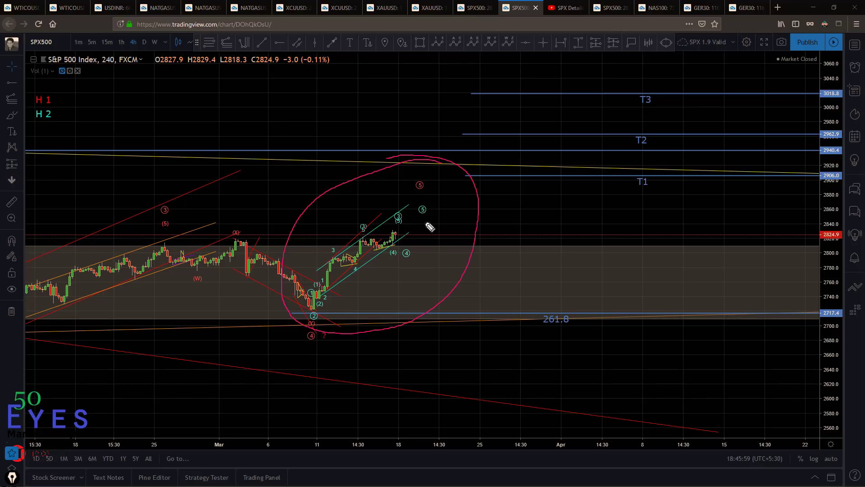
drag(499, 183, 499, 227)
drag(488, 211, 499, 230)
key(Escape)
Sketch a down-up-down pen path from the February high through the March low, and encircle the whole range
scroll(444, 244, down, 3)
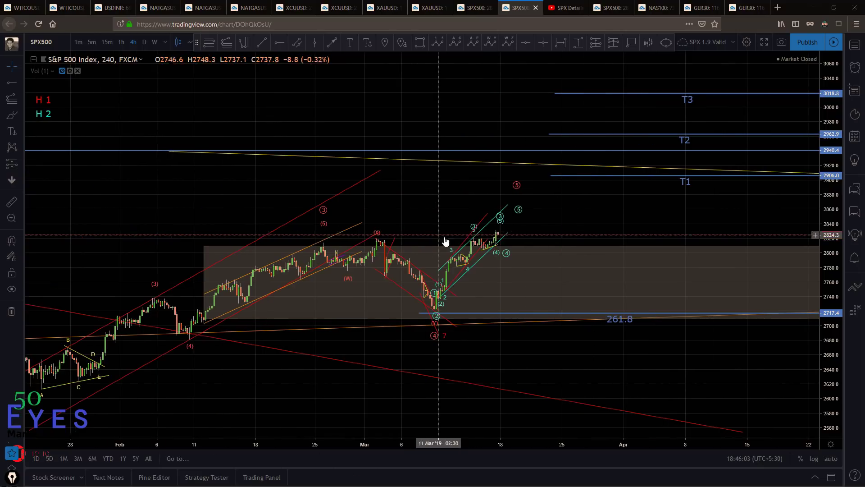
drag(622, 225, 570, 224)
scroll(572, 225, up, 3)
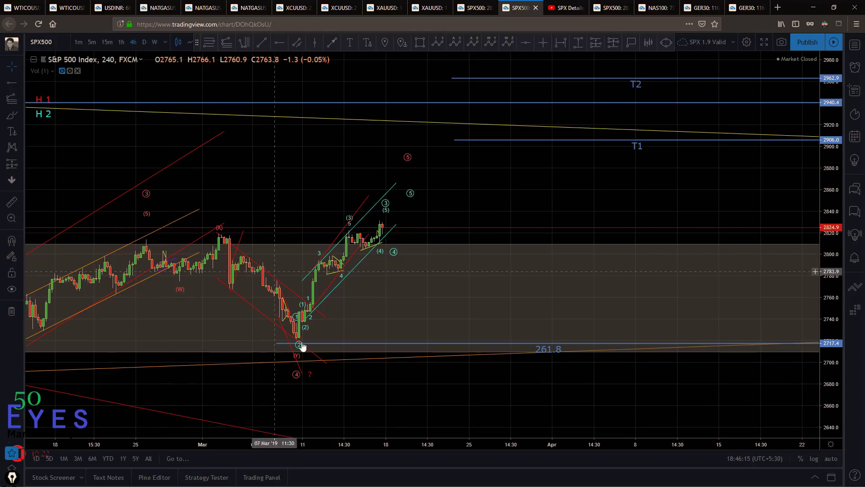
drag(367, 380, 332, 305)
scroll(332, 304, down, 1)
drag(391, 312, 357, 309)
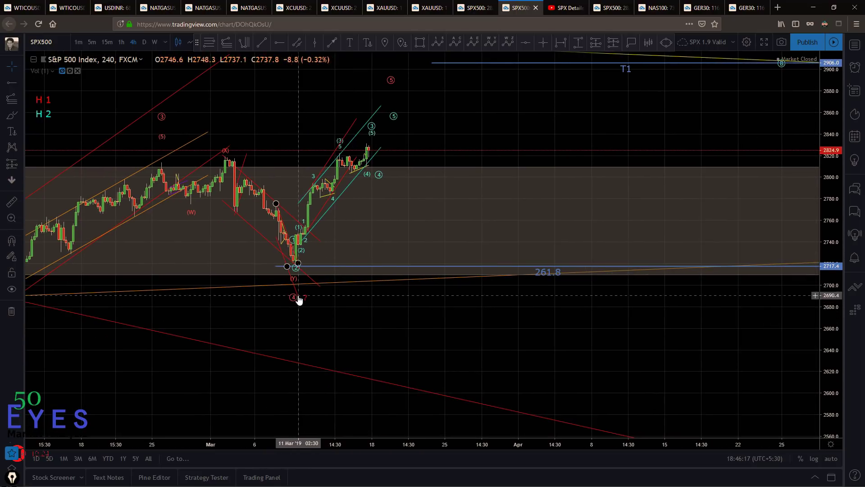
key(ctrl+shift+3)
mouse_move(176, 157)
mouse_down()
mouse_move(285, 272)
mouse_move(418, 126)
mouse_move(493, 256)
mouse_up()
mouse_move(359, 281)
mouse_down()
mouse_move(533, 292)
mouse_move(506, 114)
mouse_move(212, 141)
mouse_move(433, 291)
mouse_up()
Draw a rising arrow past T1, write an encircled 4 with a question mark under the 261.8 level, and clear all pen annotations
mouse_move(516, 251)
mouse_down()
mouse_move(555, 196)
mouse_move(609, 55)
mouse_move(614, 74)
mouse_up()
mouse_move(525, 284)
mouse_down()
mouse_move(530, 328)
mouse_move(542, 303)
mouse_move(571, 295)
mouse_move(562, 315)
mouse_move(500, 320)
mouse_move(535, 287)
mouse_up()
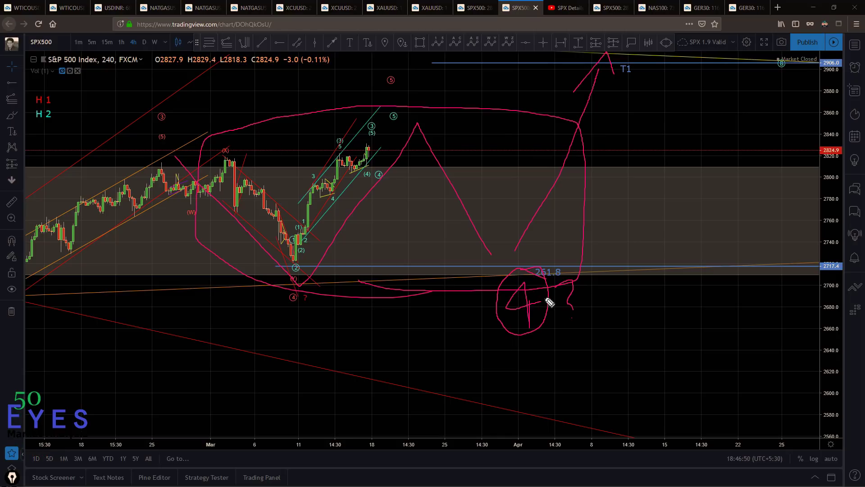
key(ctrl+z)
key(Escape)
scroll(627, 300, down, 6)
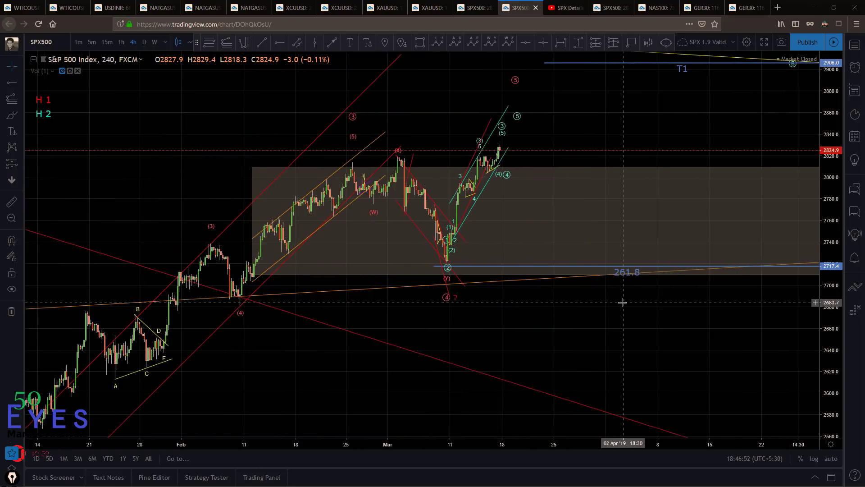
drag(835, 194, 814, 350)
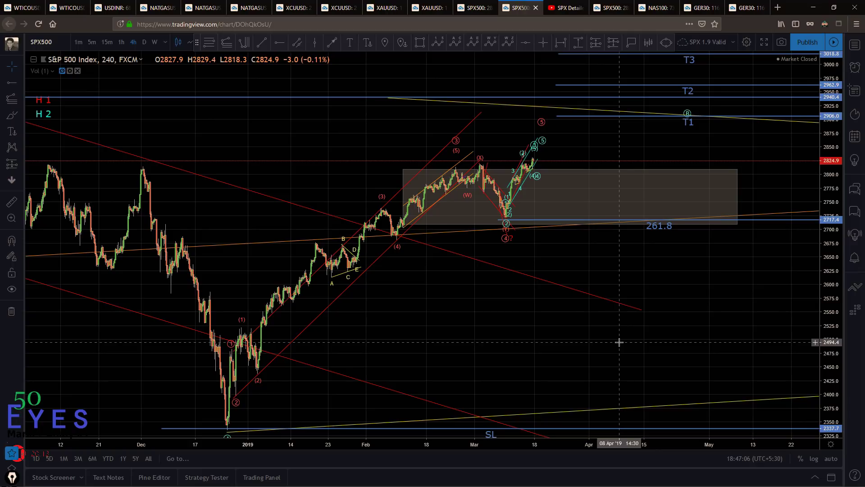
Review the Elliott Wave Course page on 50eyes.com, covering the course type, important features and 2018 track record, and return to its heading
scroll(587, 344, up, 1)
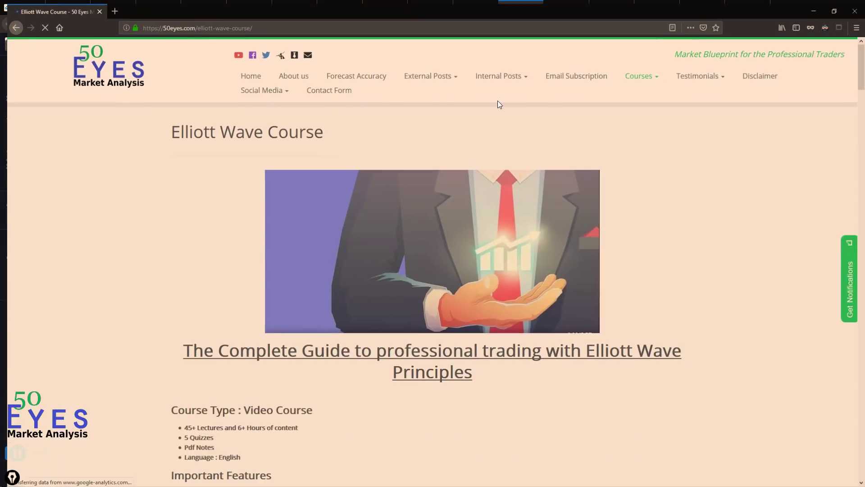
scroll(444, 258, down, 3)
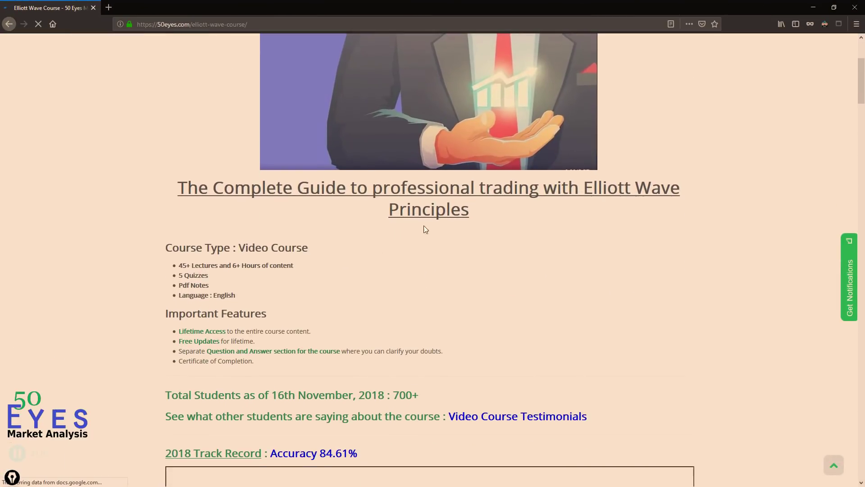
drag(229, 268, 171, 274)
click(258, 267)
scroll(345, 288, up, 2)
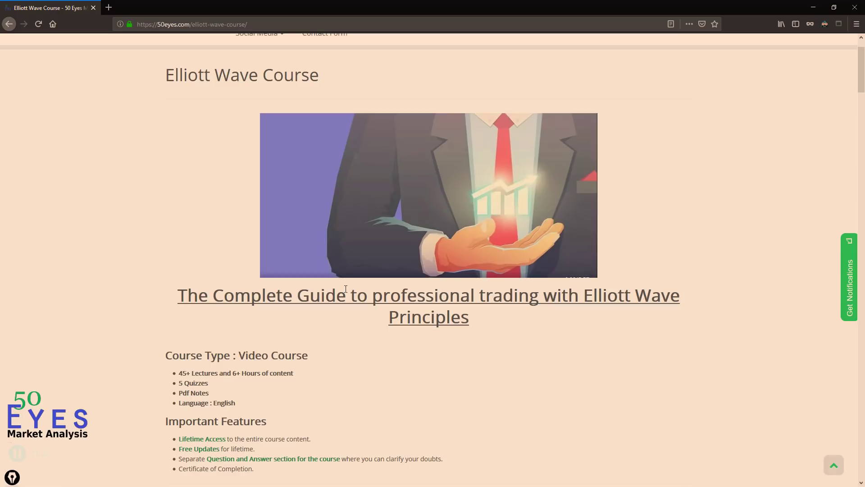
scroll(346, 288, down, 5)
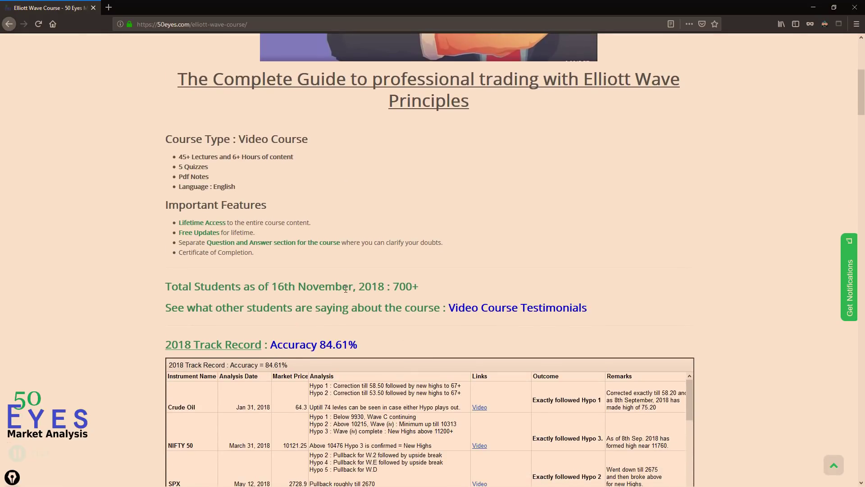
scroll(346, 289, down, 10)
scroll(345, 289, up, 7)
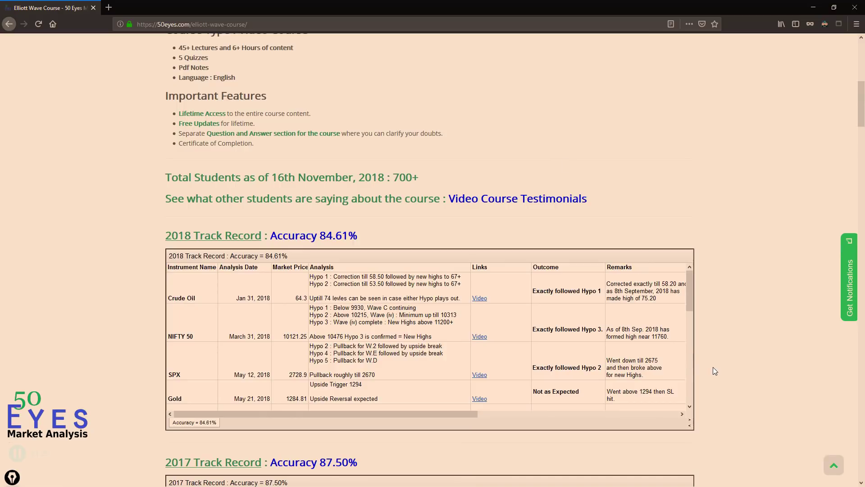
scroll(698, 342, up, 9)
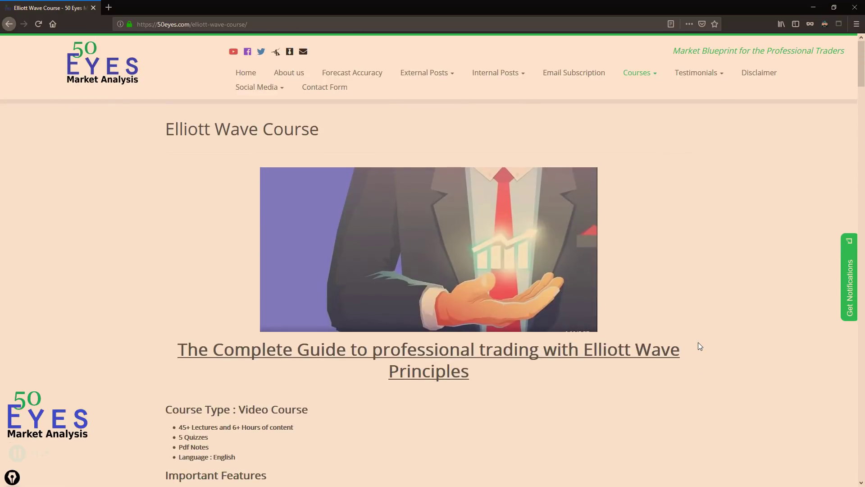